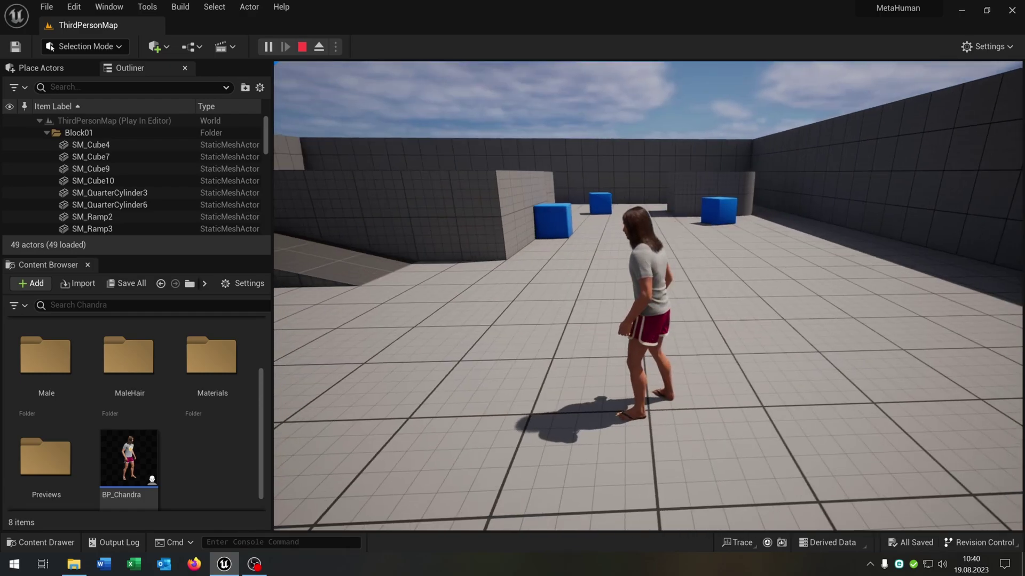
- Run the MetaHuman character around the level in the play session to check its movement
{"action": "key", "text": "s"}
{"action": "key", "text": "a"}
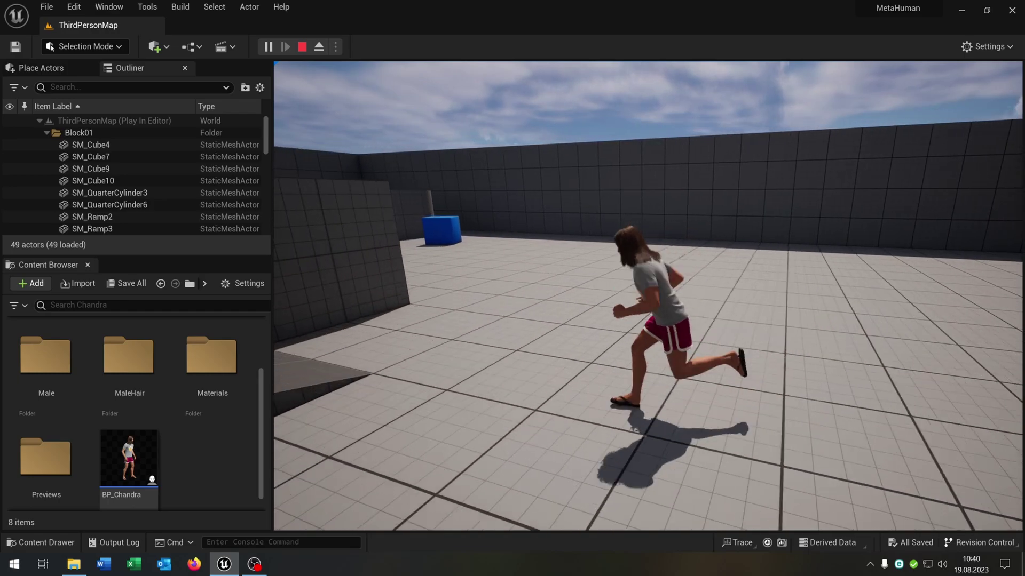
{"action": "key", "text": "w"}
{"action": "key", "text": "d"}
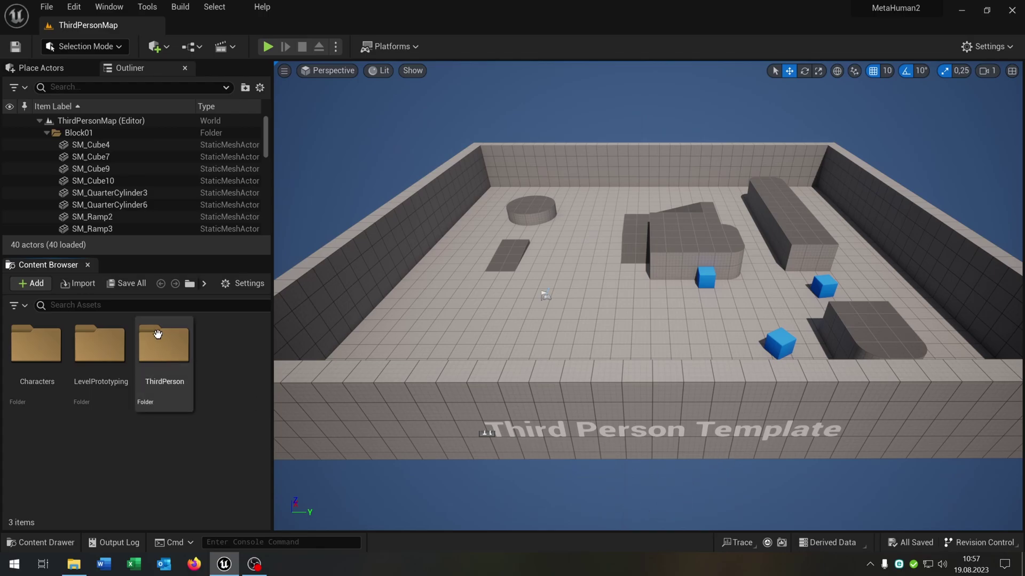
- View the Third Person template among the addable blueprint content packs and leave without adding it
{"action": "left_click", "coordinate": [26, 284]}
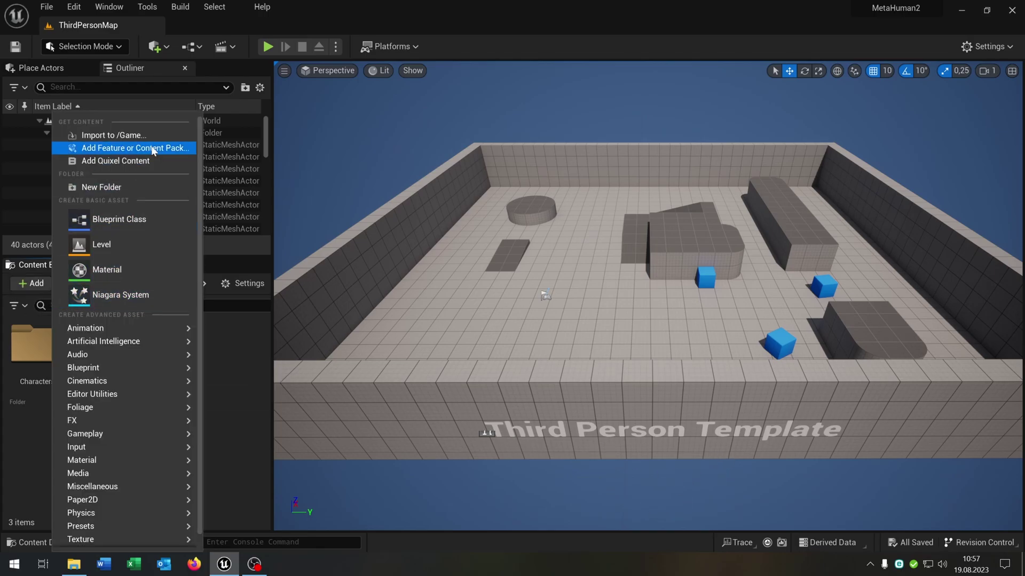
{"action": "left_click", "coordinate": [128, 147]}
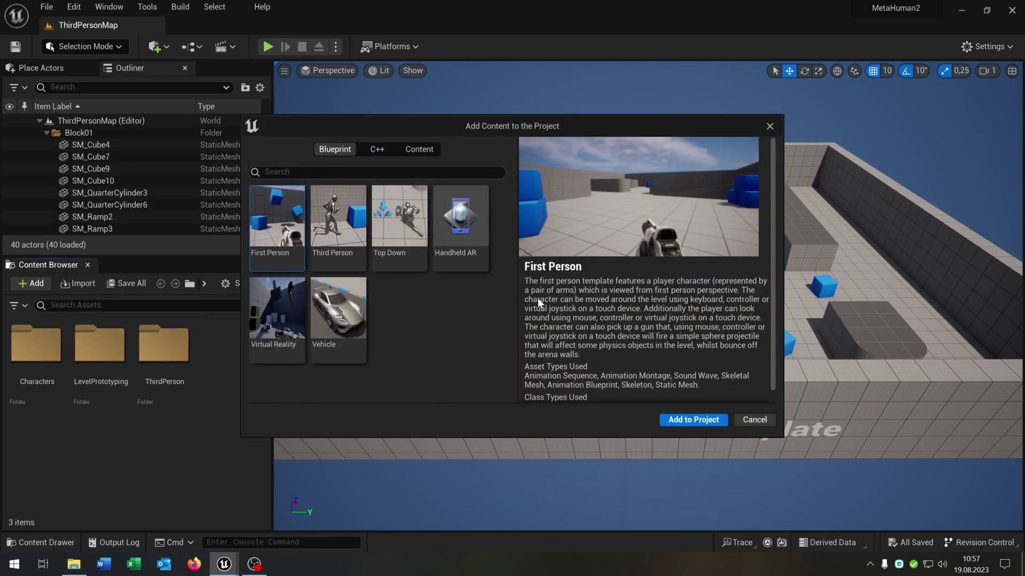
{"action": "left_click", "coordinate": [337, 227]}
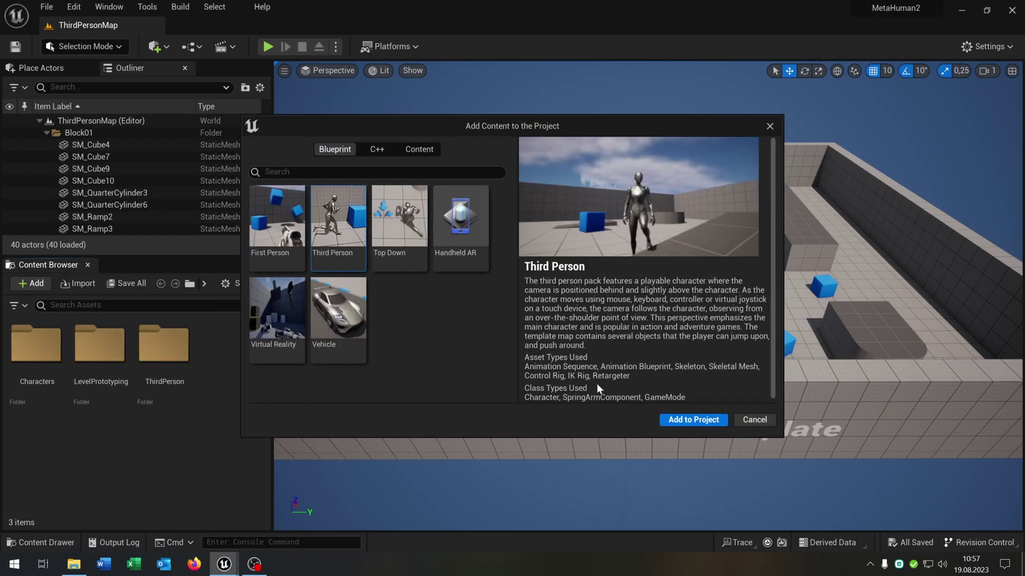
{"action": "left_click", "coordinate": [760, 420]}
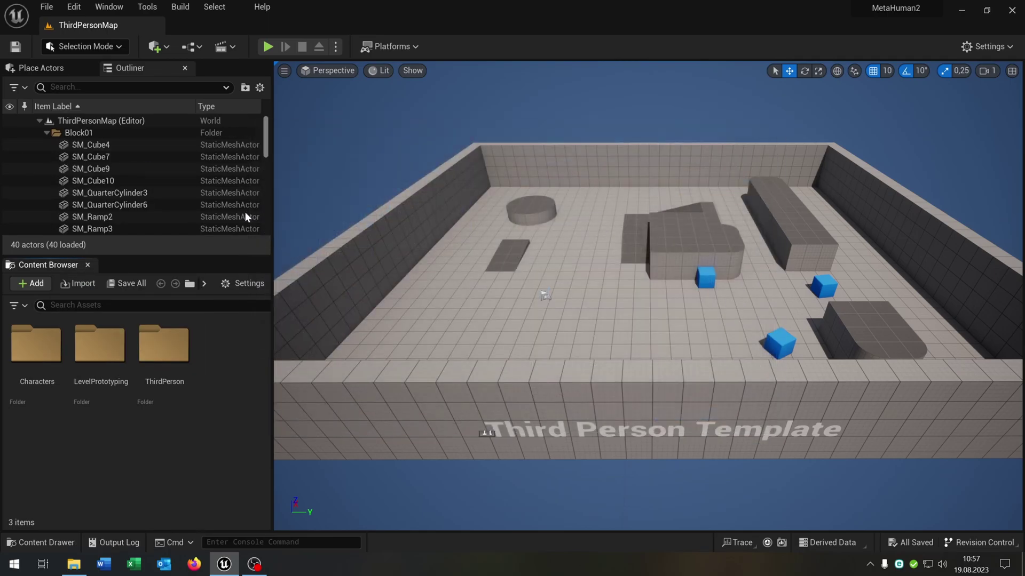
- Add the downloaded Chandra MetaHuman preset at Highest Quality to the project from Quixel Bridge and close Bridge
{"action": "left_click", "coordinate": [156, 47]}
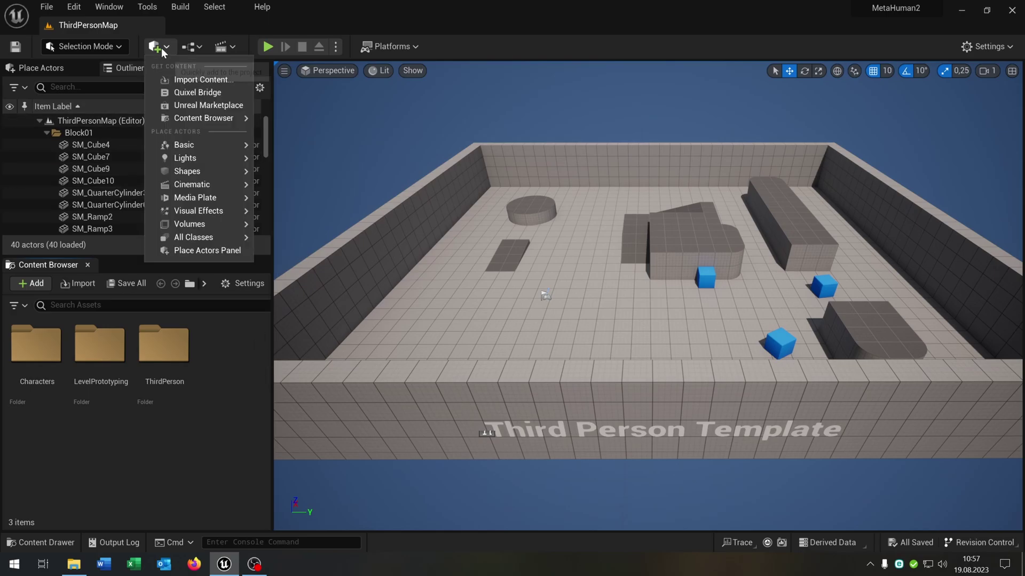
{"action": "left_click", "coordinate": [208, 92]}
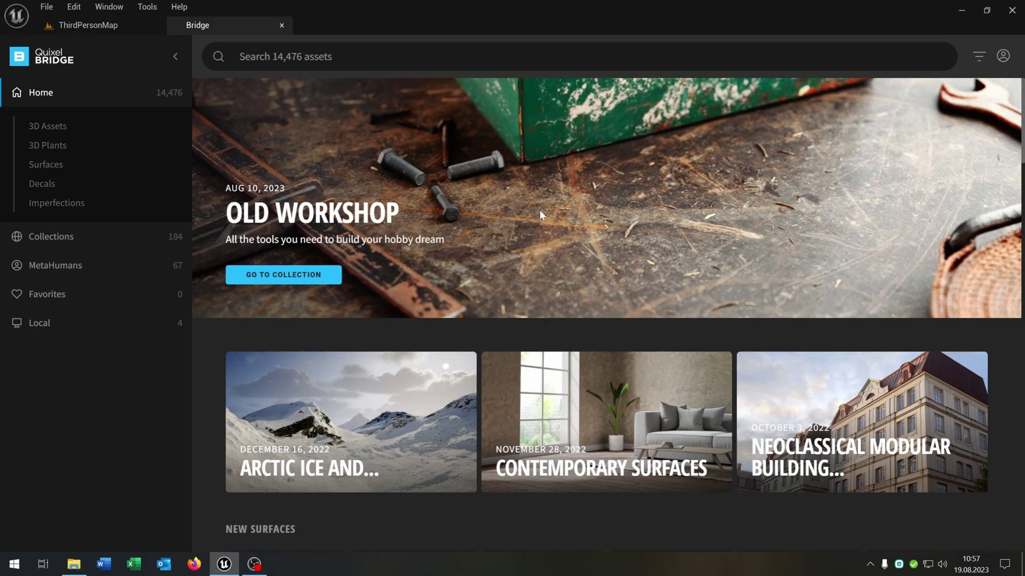
{"action": "left_click", "coordinate": [74, 267]}
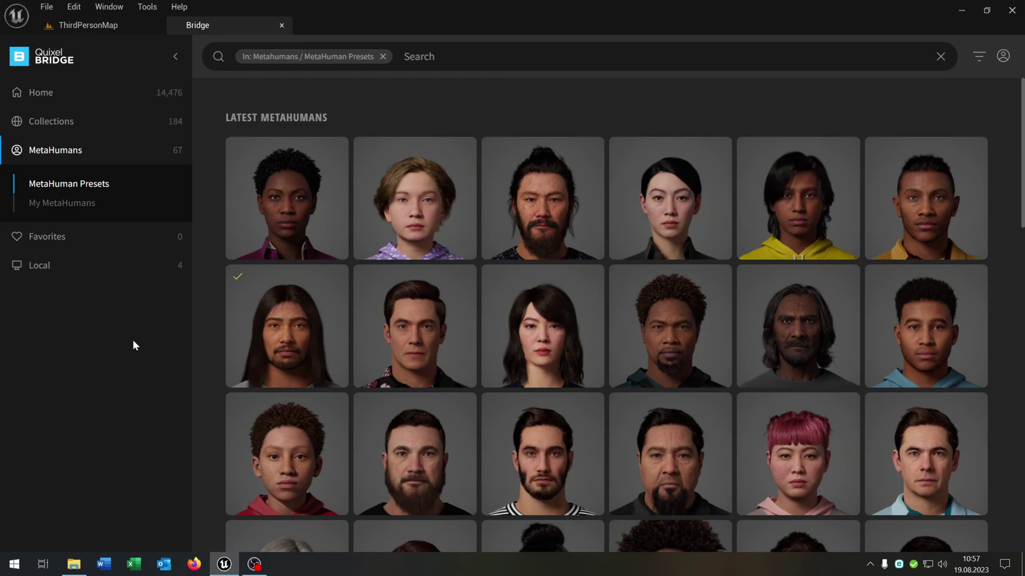
{"action": "left_click", "coordinate": [287, 340]}
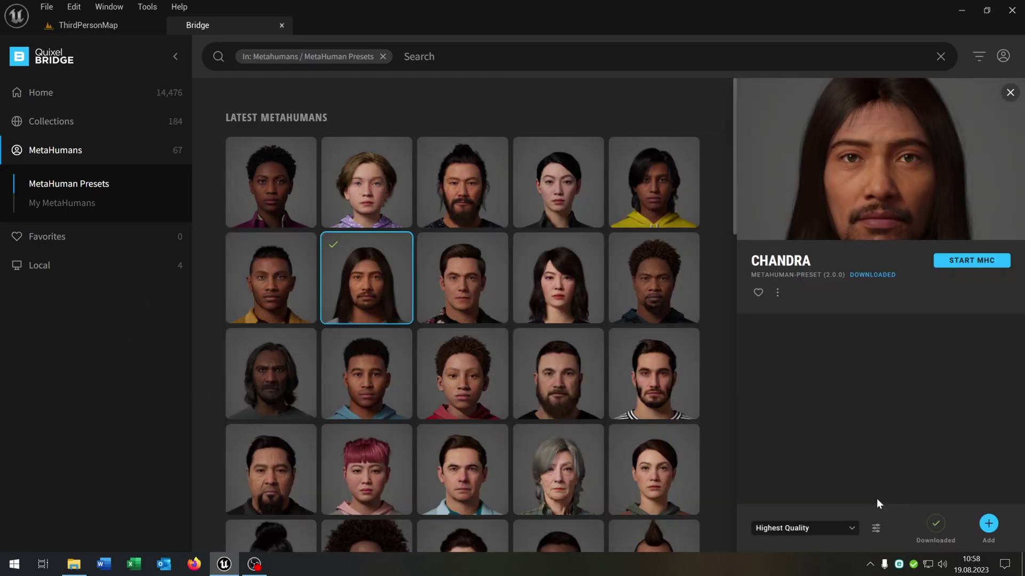
{"action": "left_click", "coordinate": [989, 524]}
{"action": "left_click", "coordinate": [281, 25]}
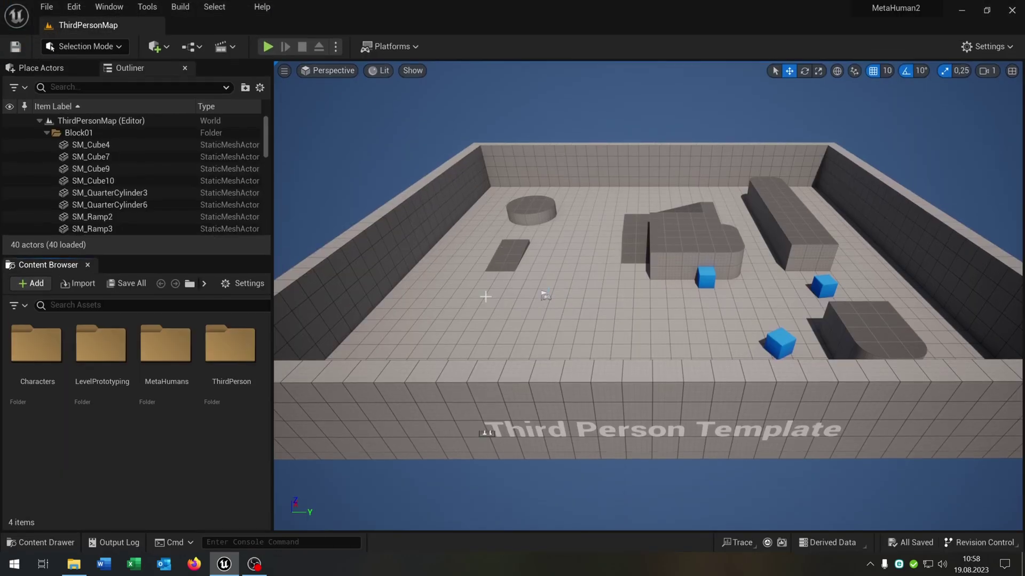
- Open the BP_Chandra blueprint from the Chandra folder inside MetaHumans
{"action": "left_click", "coordinate": [166, 356]}
{"action": "double_click", "coordinate": [166, 356]}
{"action": "double_click", "coordinate": [36, 344]}
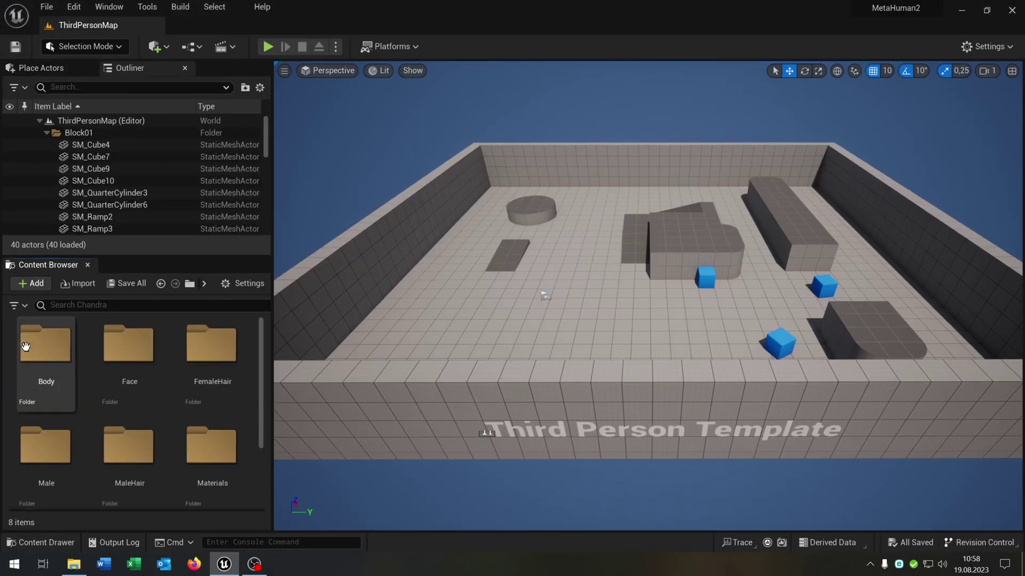
{"action": "scroll", "coordinate": [211, 422], "scroll_direction": "down", "scroll_amount": 2}
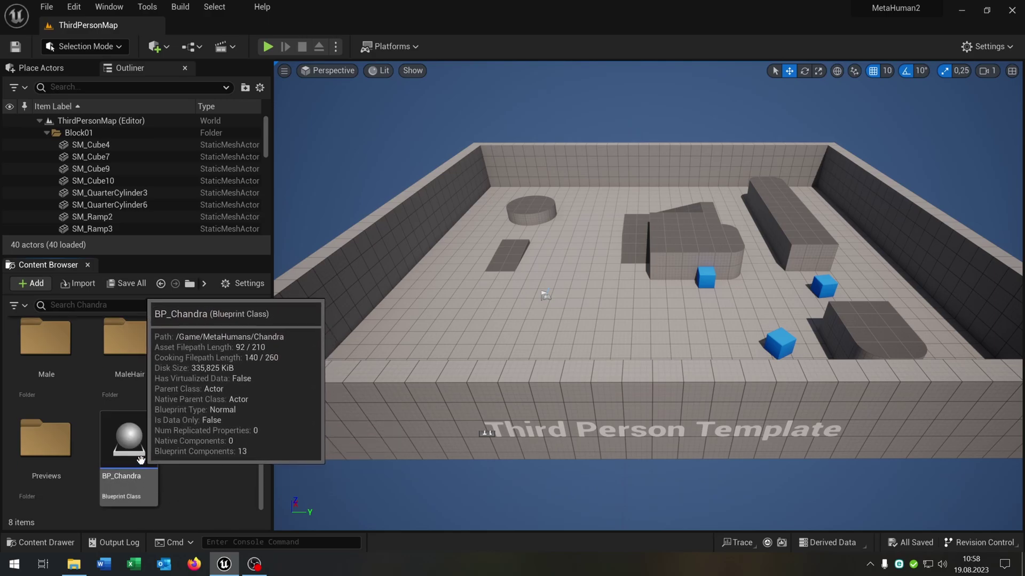
{"action": "left_click", "coordinate": [138, 451]}
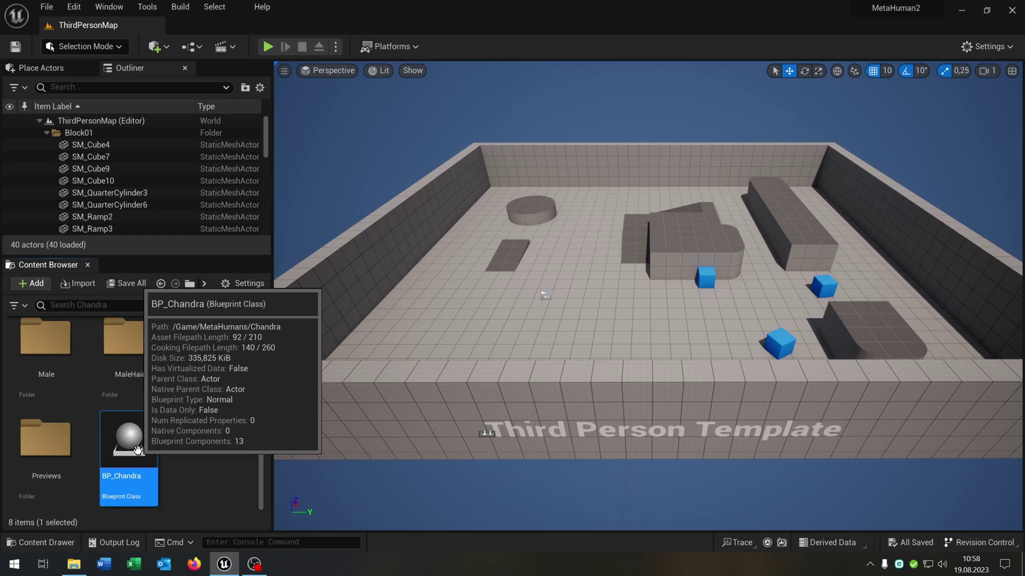
{"action": "double_click", "coordinate": [138, 451]}
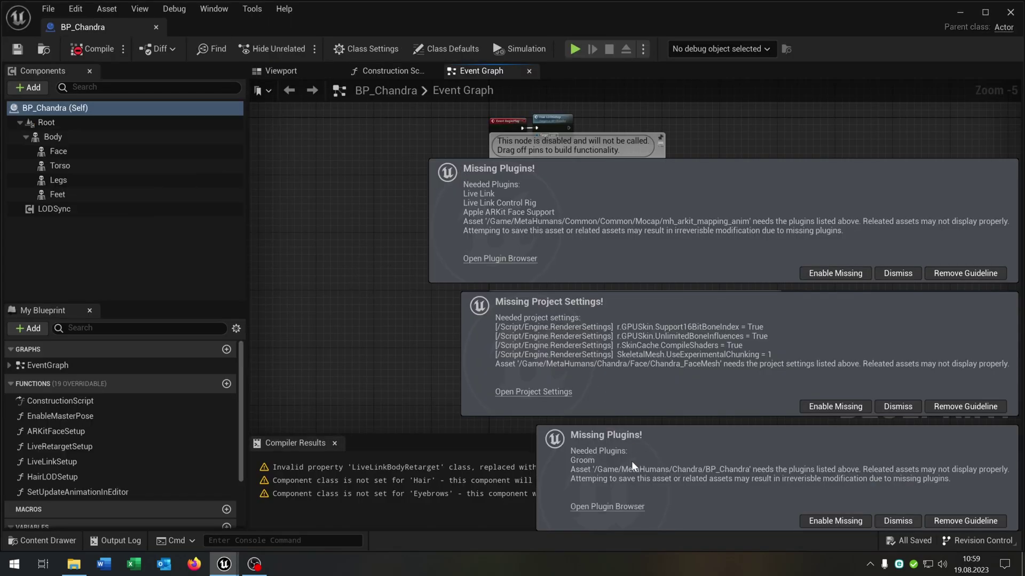
- Enable all missing plugins and project settings required by the MetaHuman and restart the editor
{"action": "left_click", "coordinate": [830, 274]}
{"action": "left_click", "coordinate": [832, 406]}
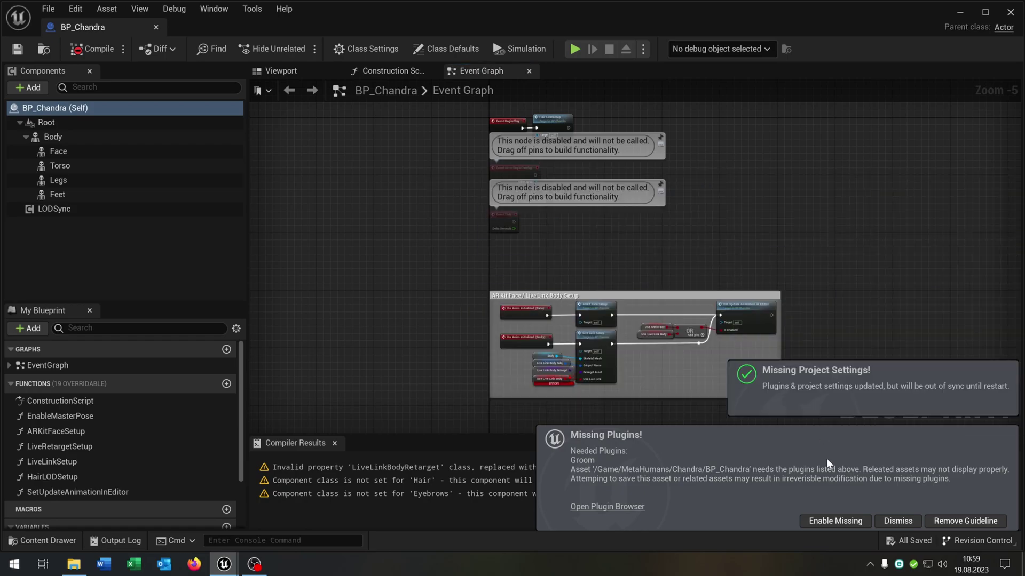
{"action": "left_click", "coordinate": [833, 521]}
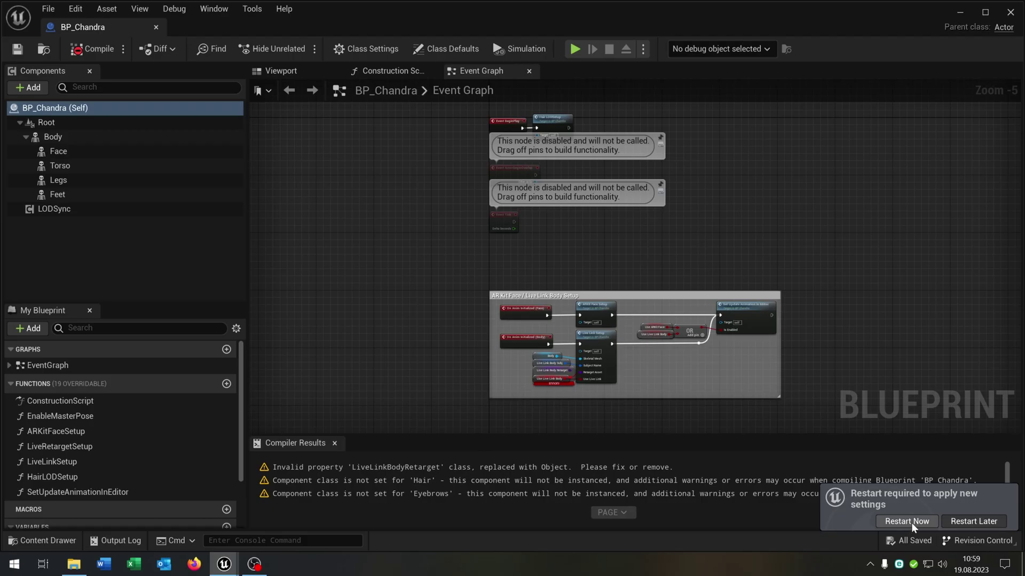
{"action": "left_click", "coordinate": [906, 522]}
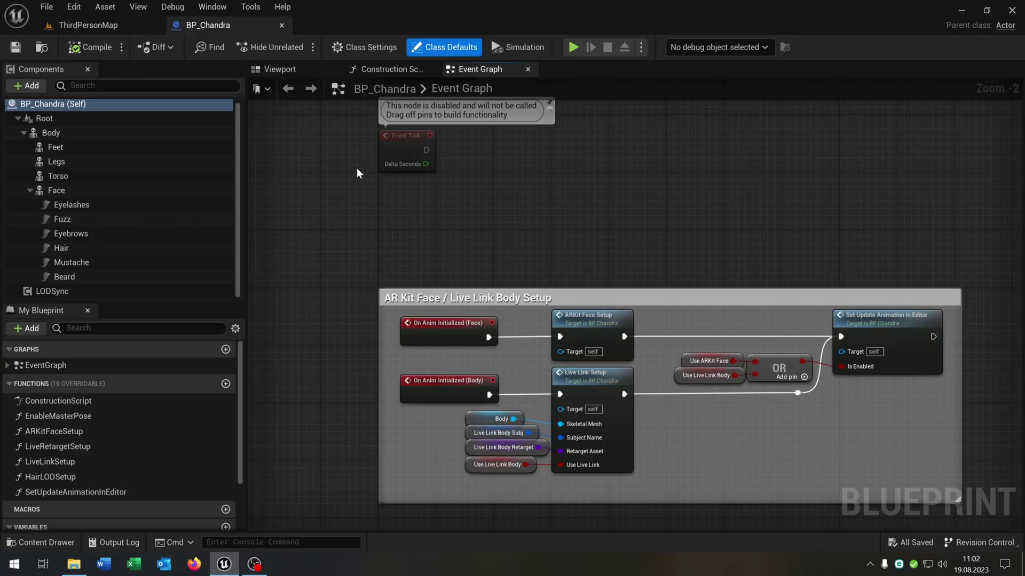
- Set Forced LOD to 1 on BP_Chandra's LODSync component with the character preview displayed
{"action": "left_click", "coordinate": [279, 68]}
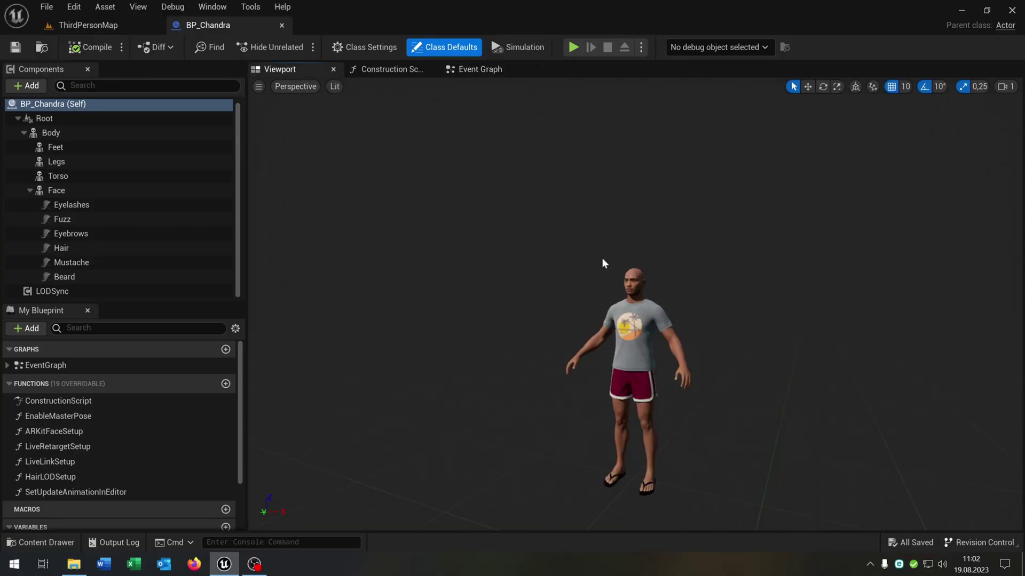
{"action": "left_click", "coordinate": [213, 6]}
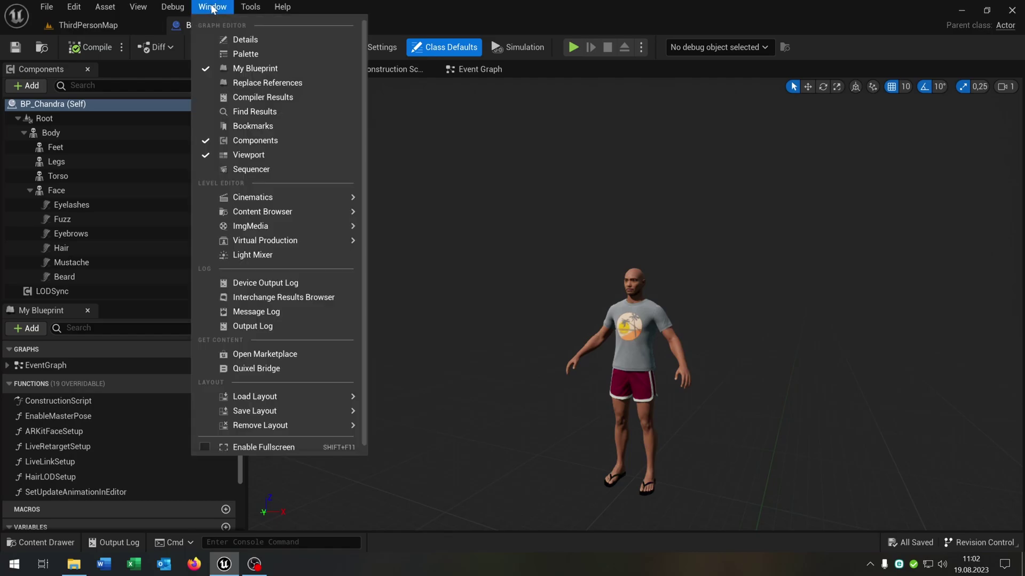
{"action": "left_click", "coordinate": [262, 39]}
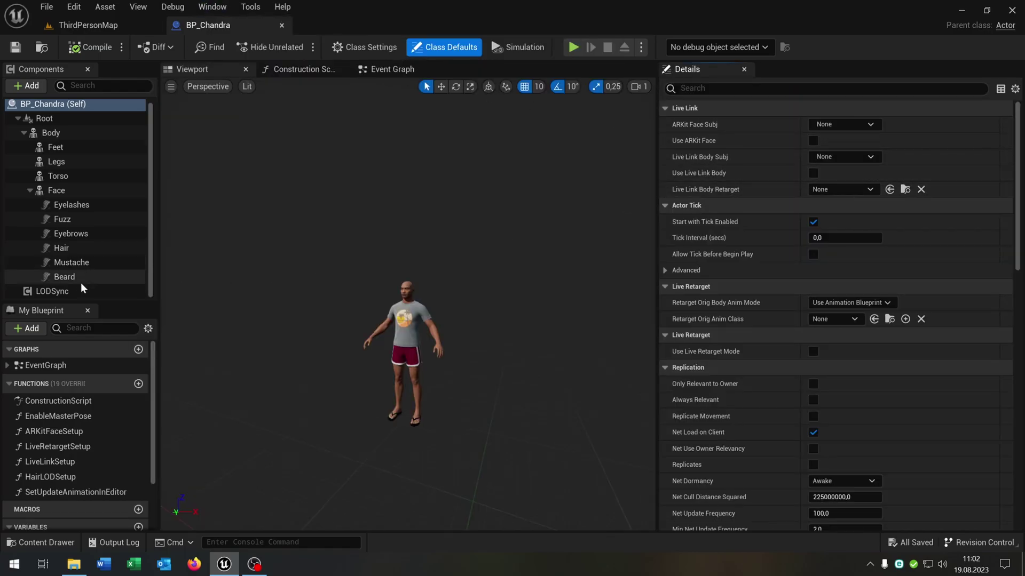
{"action": "left_click", "coordinate": [49, 292]}
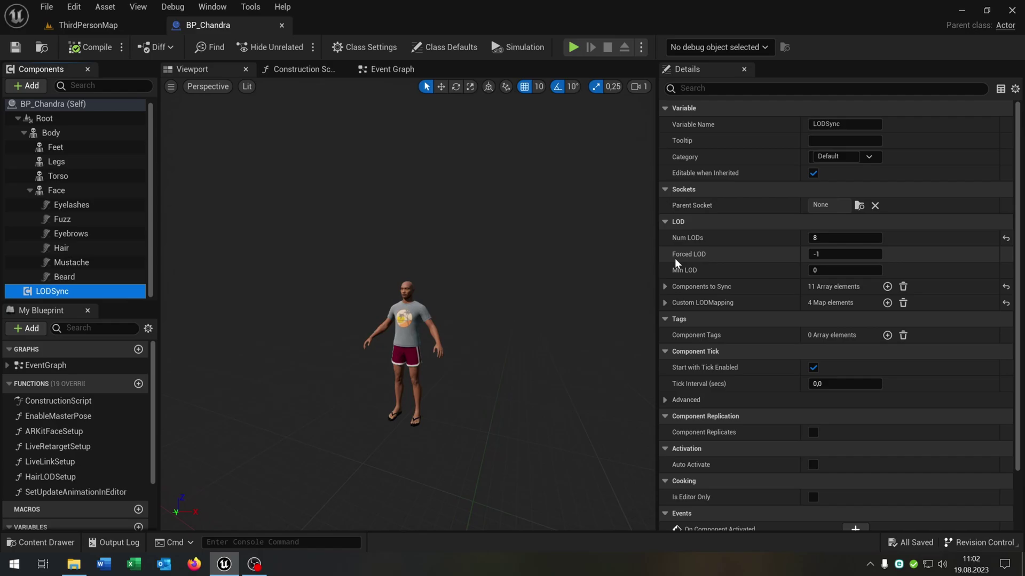
{"action": "left_click", "coordinate": [832, 260]}
{"action": "type", "text": "1"}
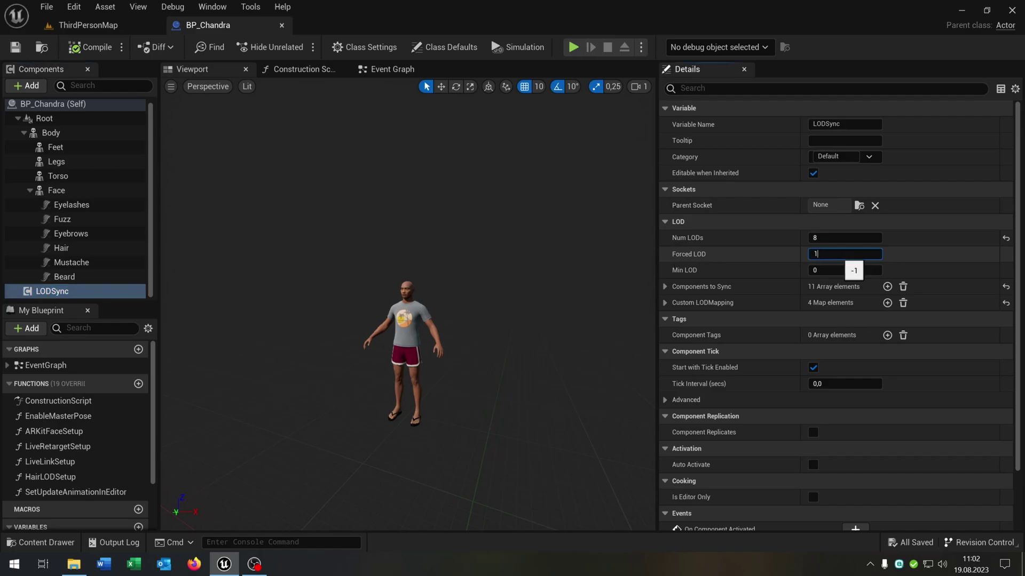
{"action": "key", "text": "Return"}
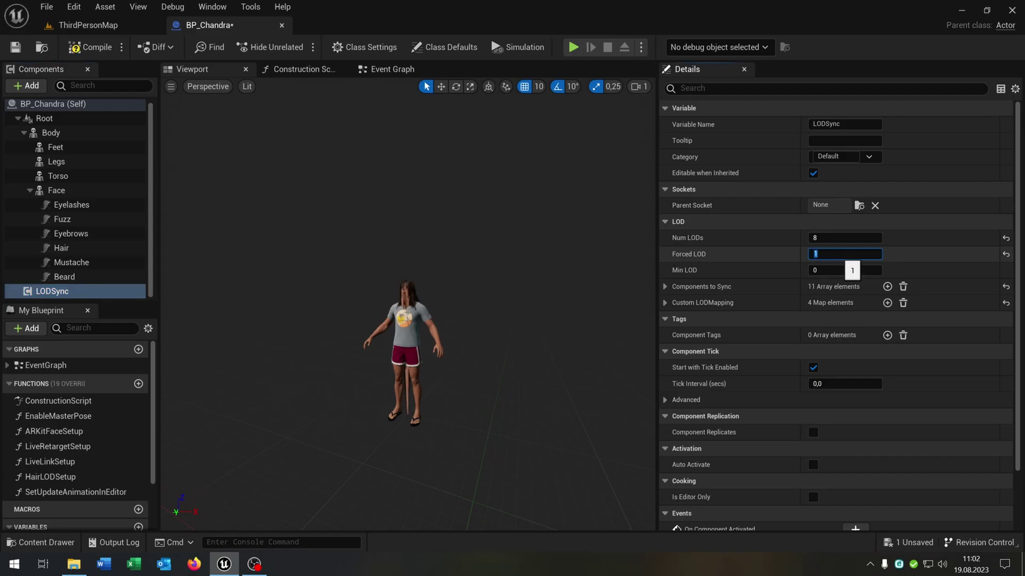
{"action": "left_click", "coordinate": [744, 70]}
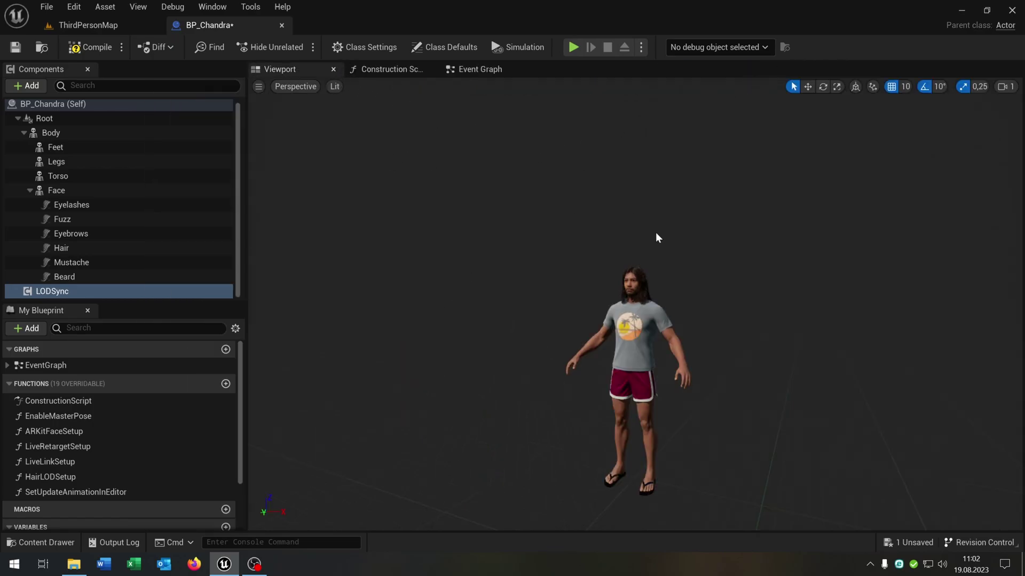
- Change the blueprint's parent class to BP_ThirdPersonCharacter
{"action": "left_click", "coordinate": [365, 48]}
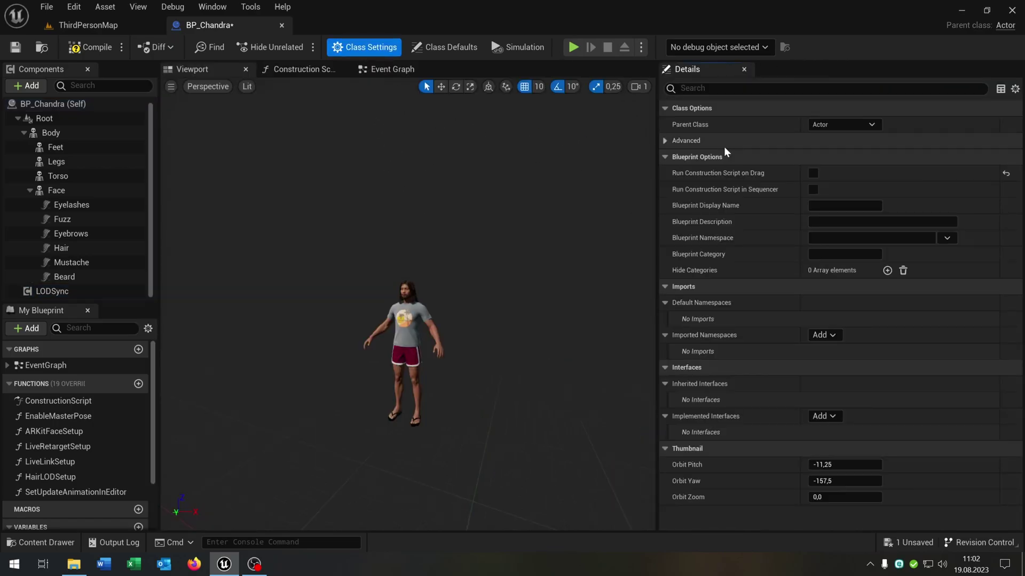
{"action": "left_click", "coordinate": [839, 125]}
{"action": "type", "text": "third"}
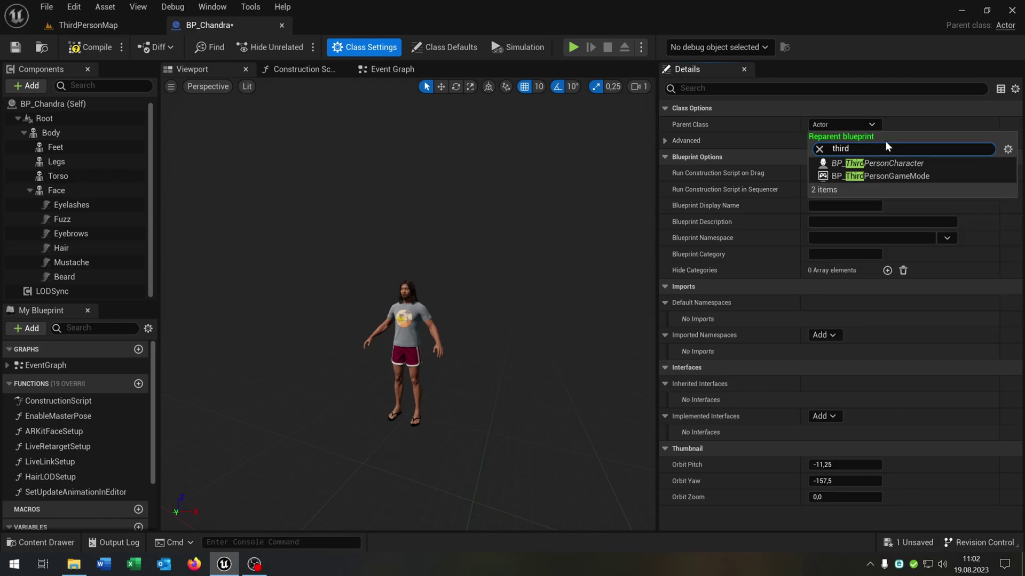
{"action": "left_click", "coordinate": [882, 163]}
- Make Root a child of Mesh (CharacterMesh0) and reset its location and rotation to default
{"action": "left_click", "coordinate": [51, 191]}
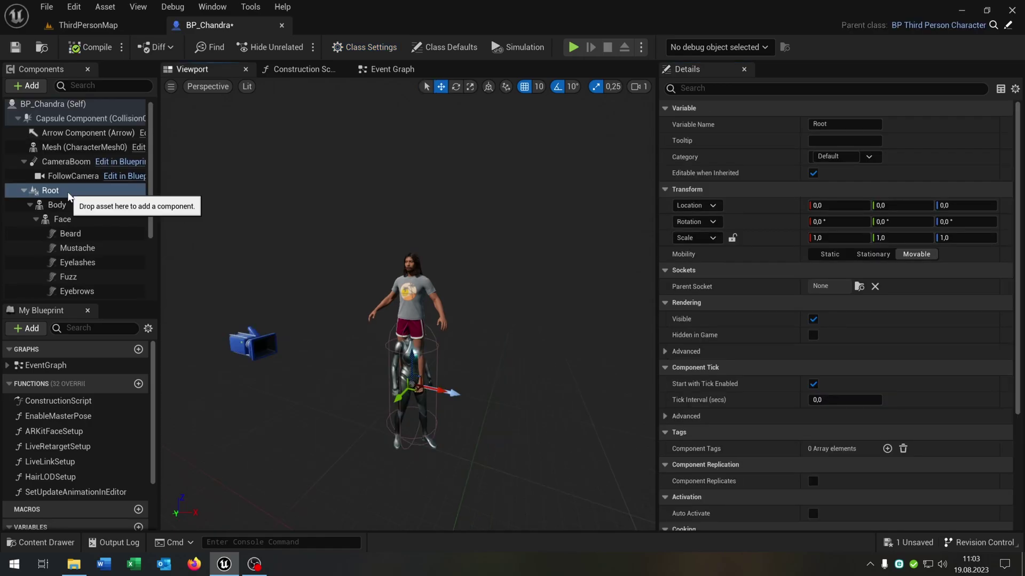
{"action": "left_click_drag", "start_coordinate": [69, 197], "coordinate": [68, 149]}
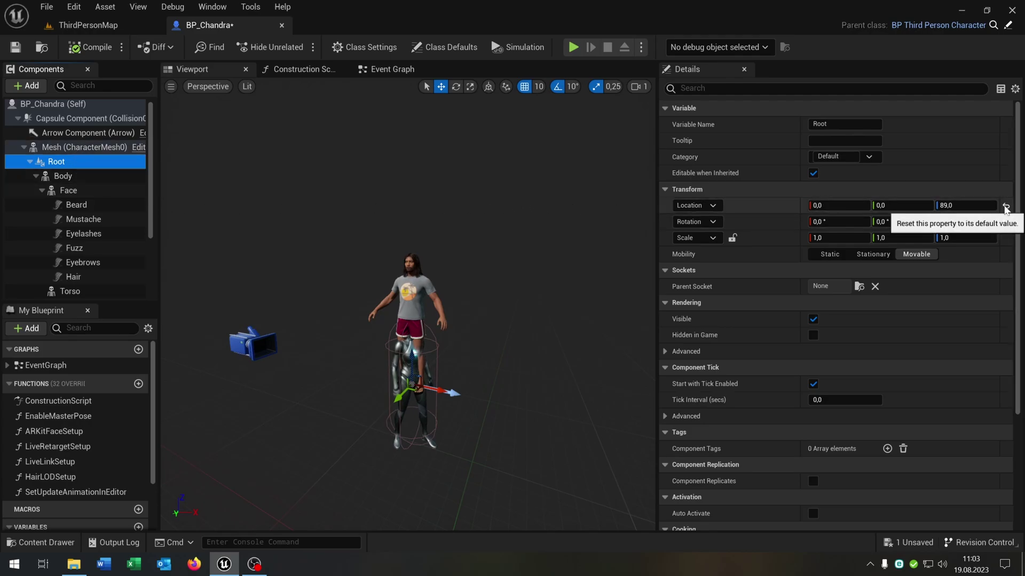
{"action": "left_click", "coordinate": [1006, 208]}
{"action": "left_click", "coordinate": [1006, 223]}
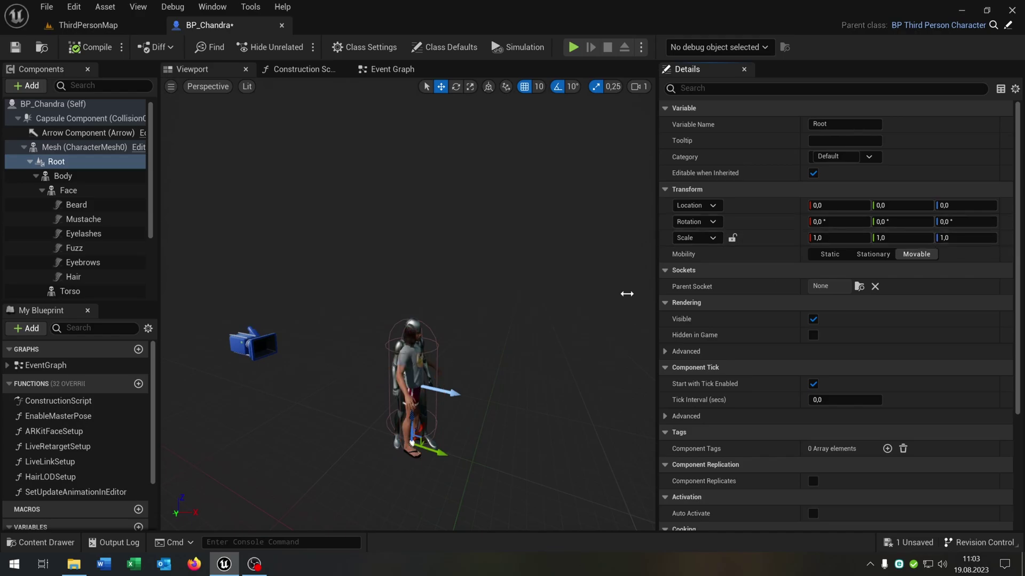
- Enable the default value of the UseLiveRetargetMode variable in the Live Retarget category
{"action": "right_click_drag", "start_coordinate": [572, 272], "coordinate": [550, 315]}
{"action": "key", "text": "w"}
{"action": "key", "text": "w"}
{"action": "key", "text": "s"}
{"action": "key", "text": "w"}
{"action": "key", "text": "d"}
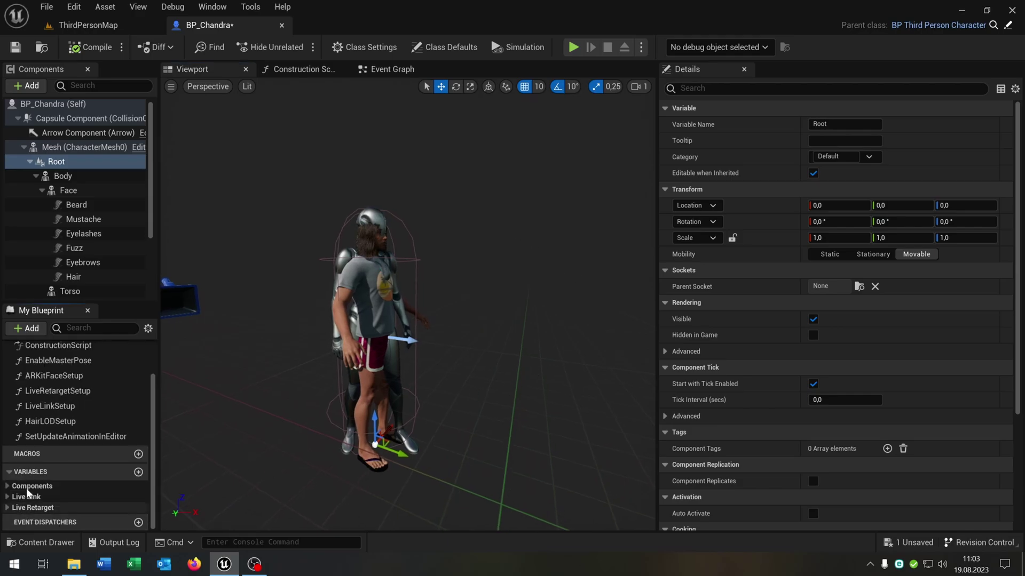
{"action": "left_click", "coordinate": [55, 507]}
{"action": "scroll", "coordinate": [56, 504], "scroll_direction": "down", "scroll_amount": 2}
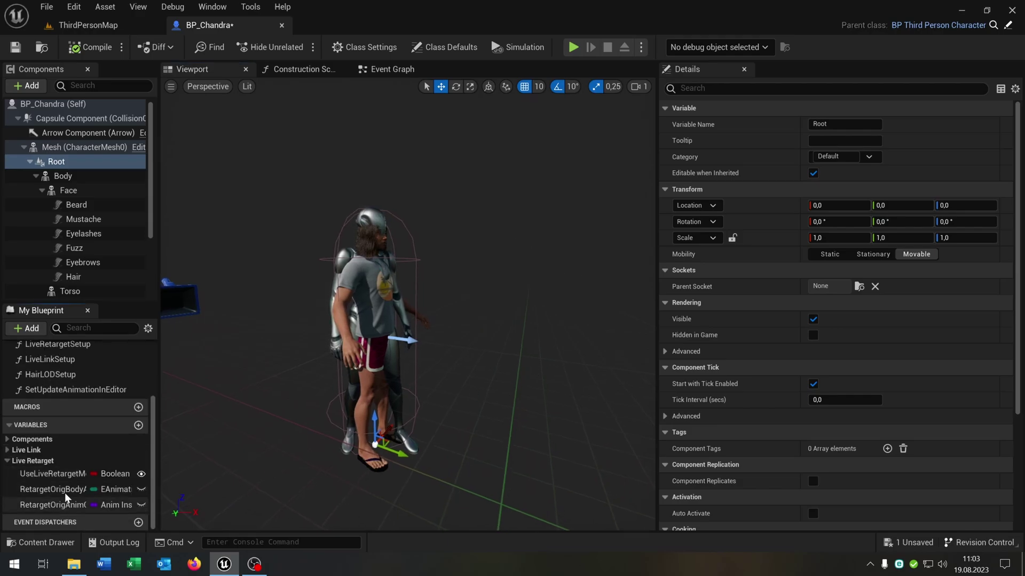
{"action": "left_click", "coordinate": [53, 474]}
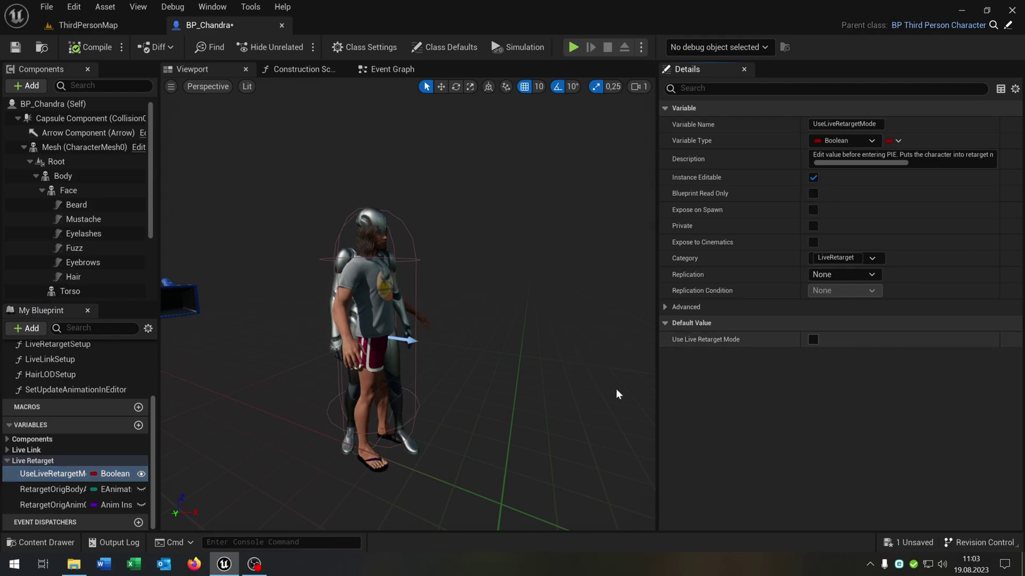
{"action": "key", "text": "space"}
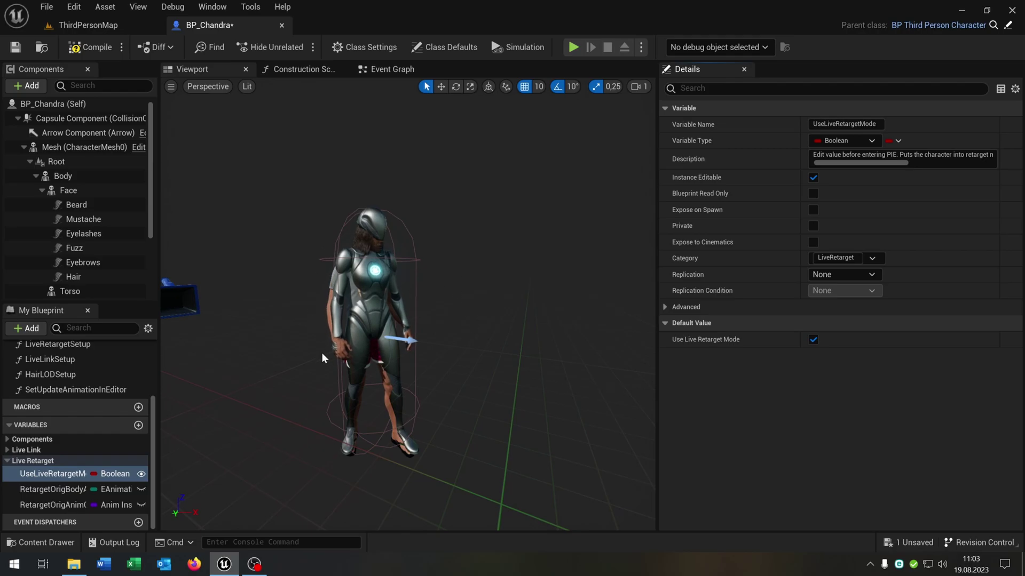
- Turn off Visible in the rendering settings of BP_Chandra's Mesh (CharacterMesh0) component
{"action": "left_click", "coordinate": [80, 147]}
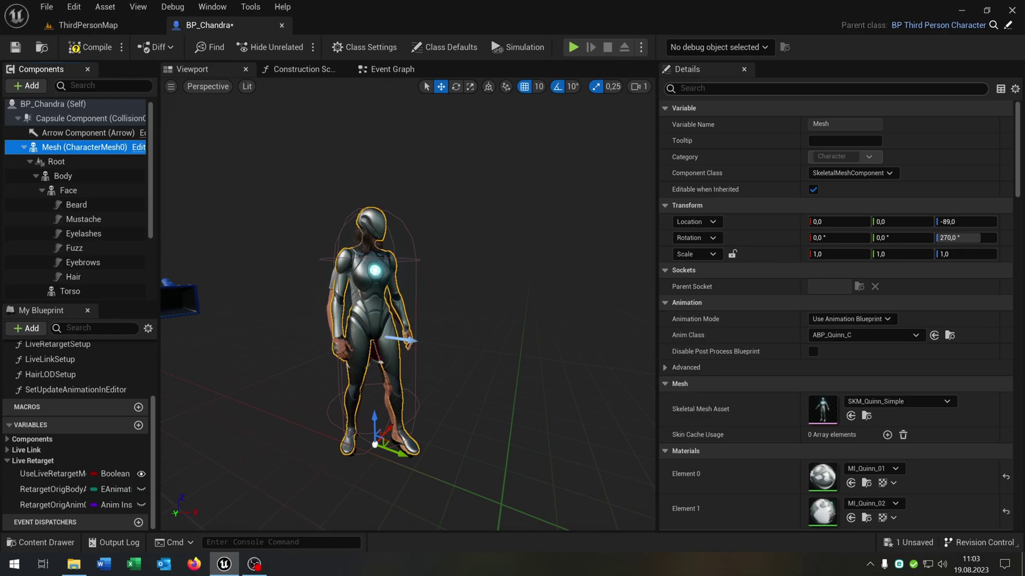
{"action": "left_click", "coordinate": [746, 88]}
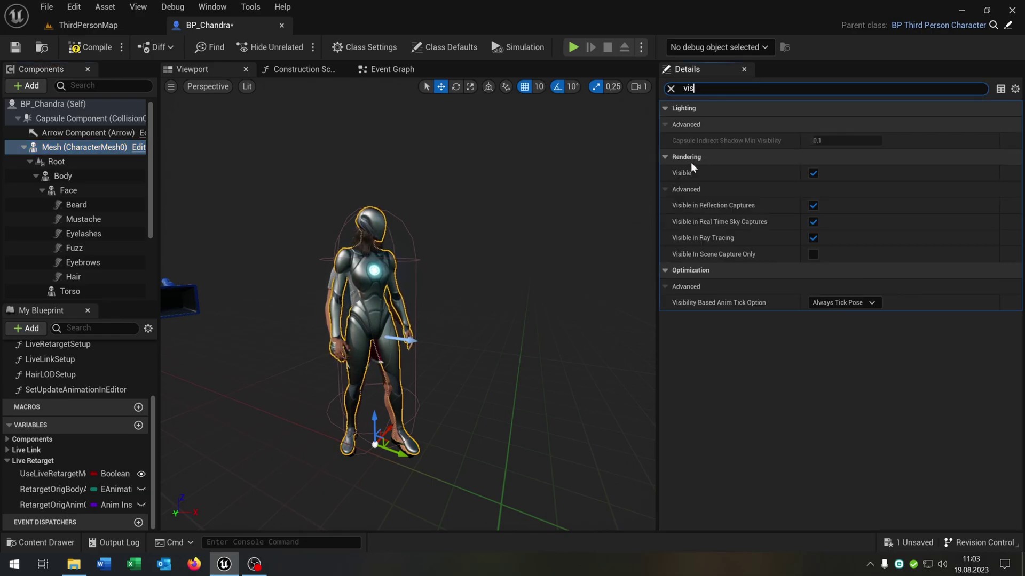
{"action": "left_click", "coordinate": [812, 173]}
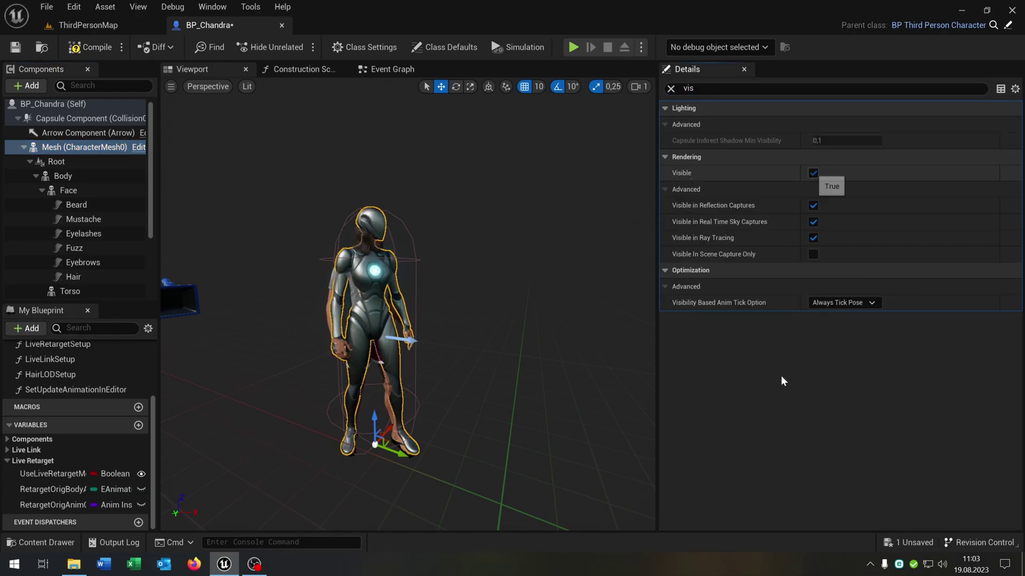
{"action": "key", "text": "space"}
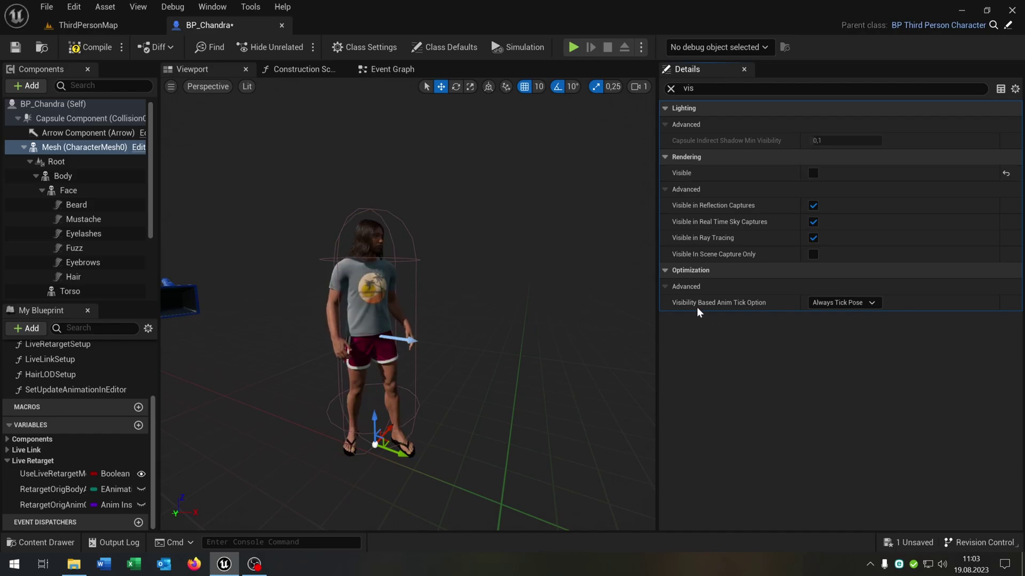
- Set the mesh's Visibility Based Anim Tick Option to Always Tick Pose and Refresh Bones, and save the blueprint
{"action": "left_click", "coordinate": [857, 302]}
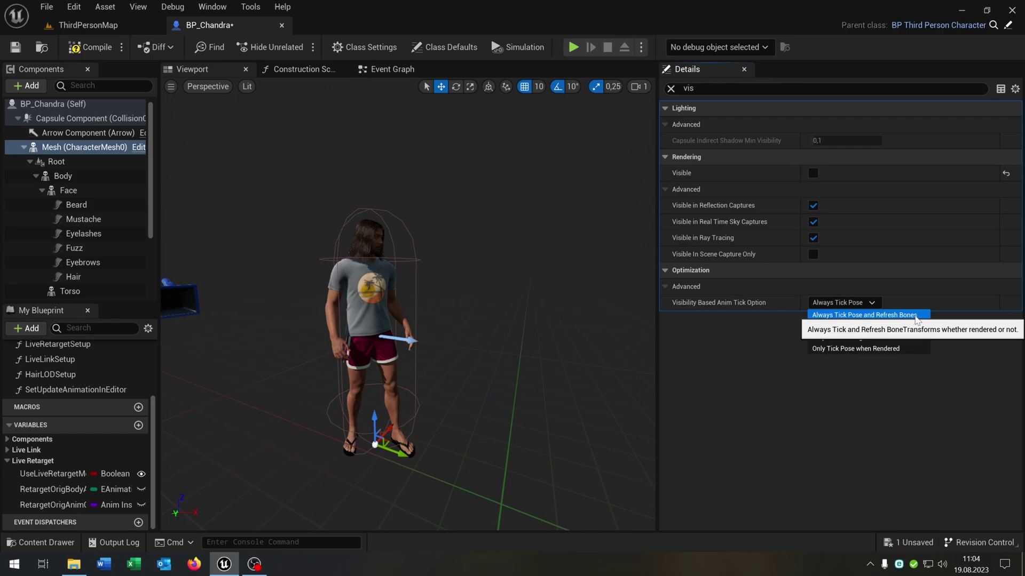
{"action": "left_click", "coordinate": [916, 316]}
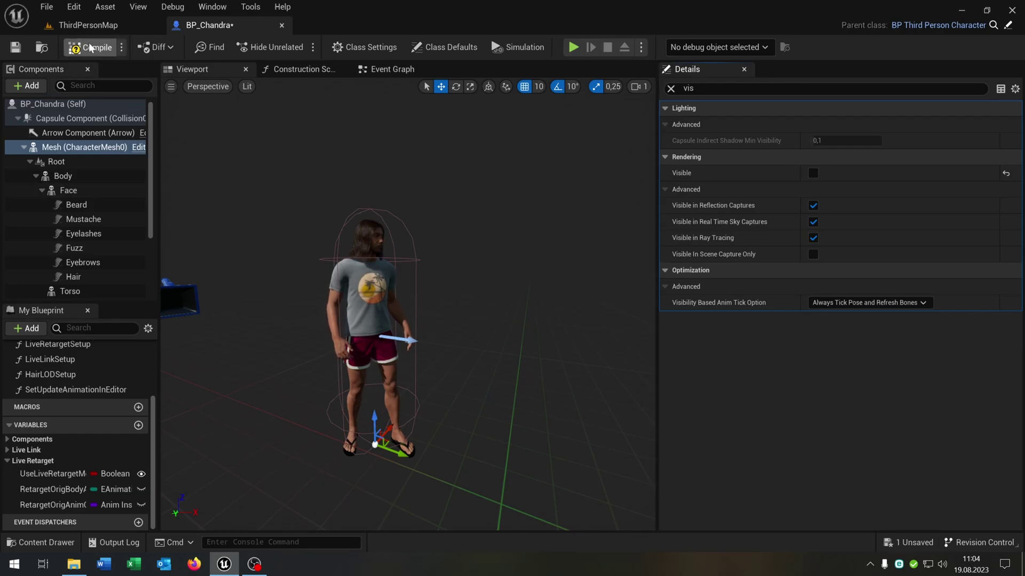
{"action": "left_click", "coordinate": [17, 48]}
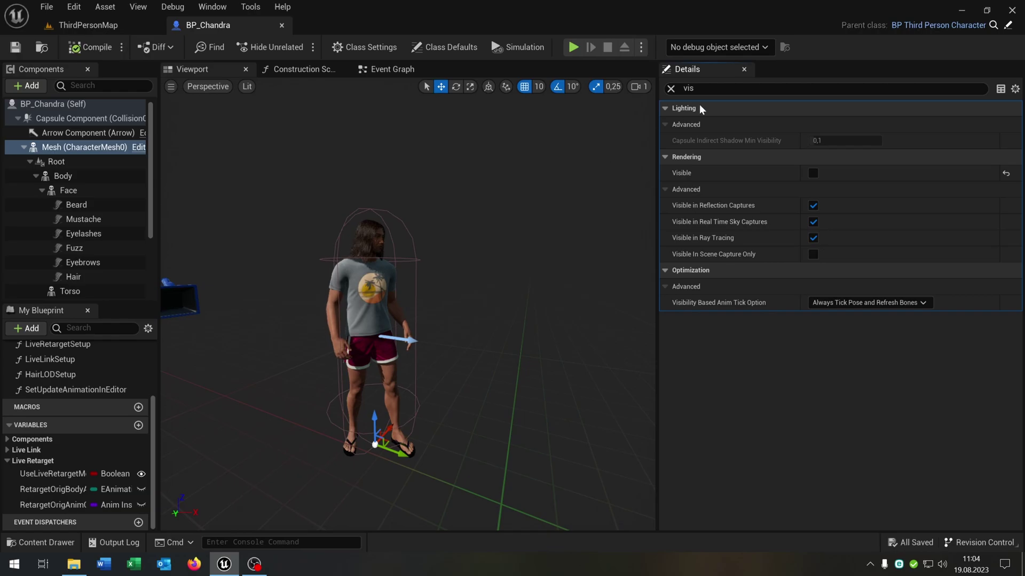
{"action": "left_click", "coordinate": [744, 70]}
- Open BP_ThirdPersonCharacter and select all nodes and comment groups in its Event Graph for copying
{"action": "left_click", "coordinate": [108, 25]}
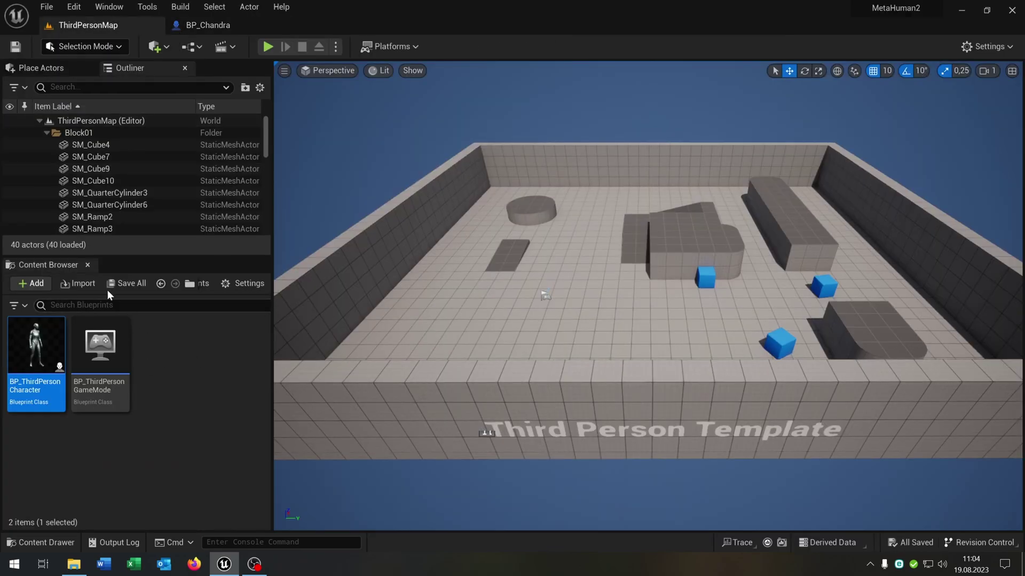
{"action": "double_click", "coordinate": [38, 344]}
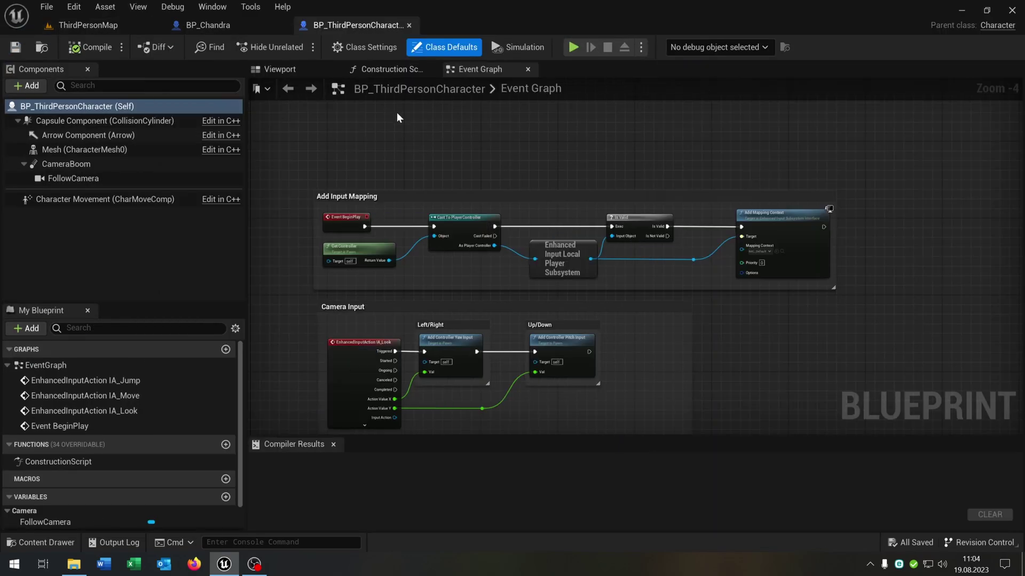
{"action": "scroll", "coordinate": [489, 179], "scroll_direction": "down", "scroll_amount": 5}
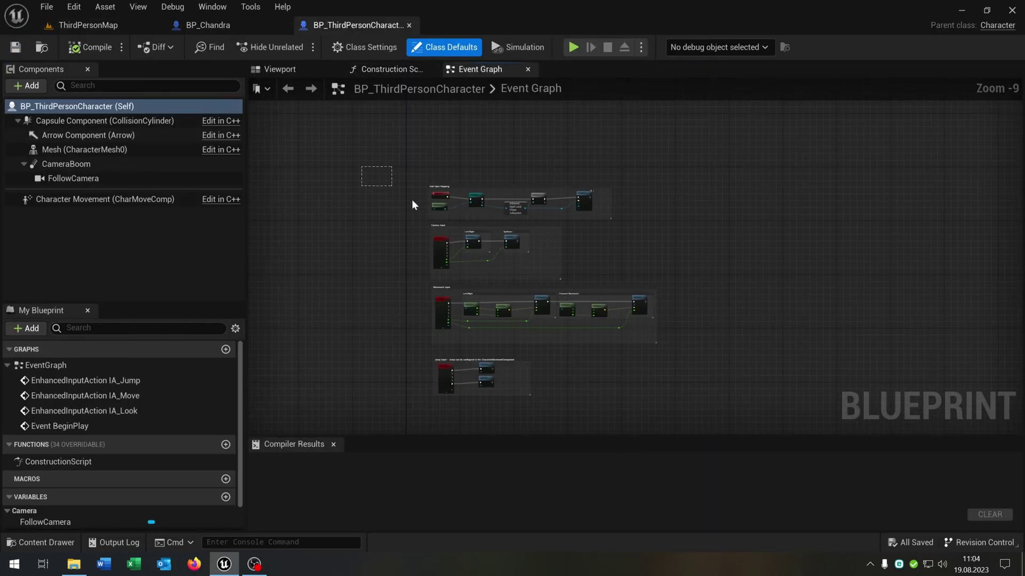
{"action": "left_click_drag", "start_coordinate": [411, 200], "coordinate": [715, 404]}
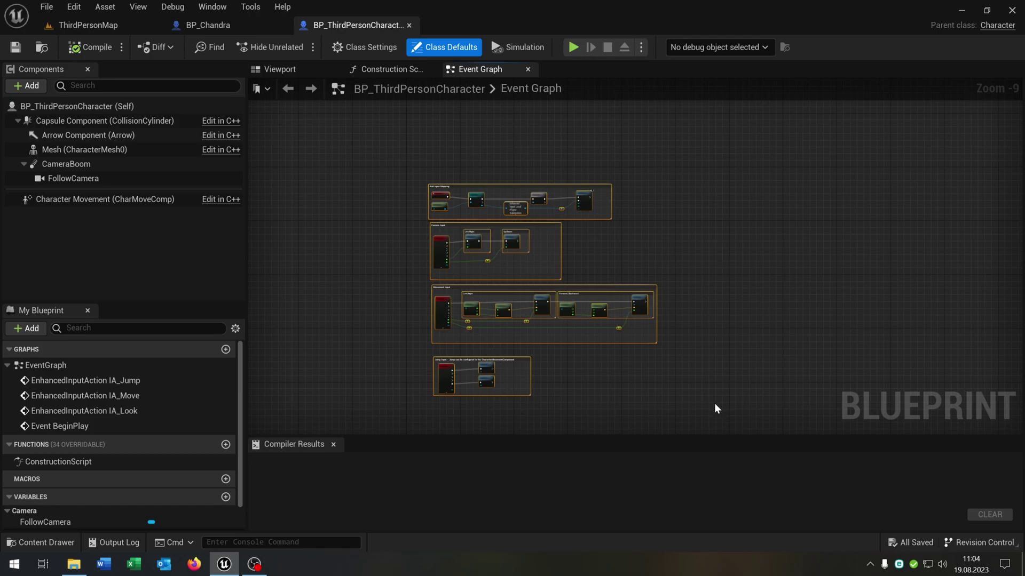
- Paste the copied third-person input nodes into BP_Chandra's Event Graph and place them beside the existing nodes
{"action": "left_click", "coordinate": [217, 27]}
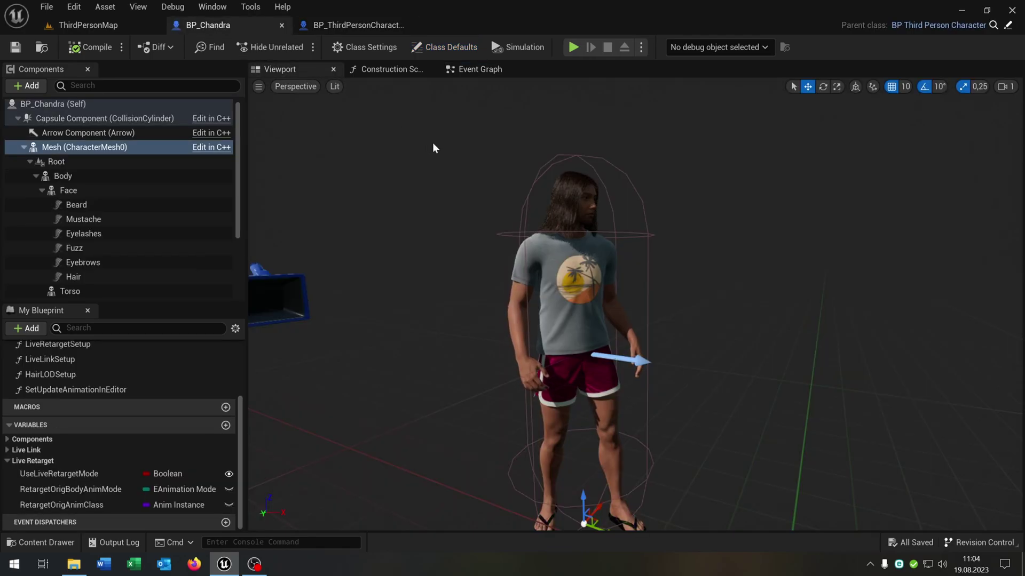
{"action": "left_click", "coordinate": [471, 70]}
{"action": "scroll", "coordinate": [687, 248], "scroll_direction": "down", "scroll_amount": 3}
{"action": "right_click_drag", "start_coordinate": [873, 238], "coordinate": [706, 280]}
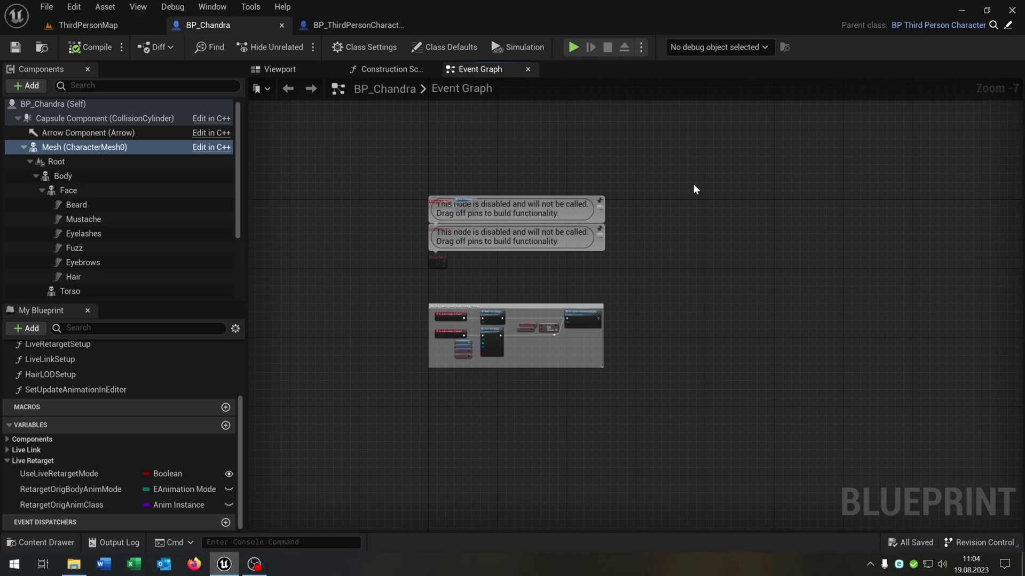
{"action": "key", "text": "ctrl+v"}
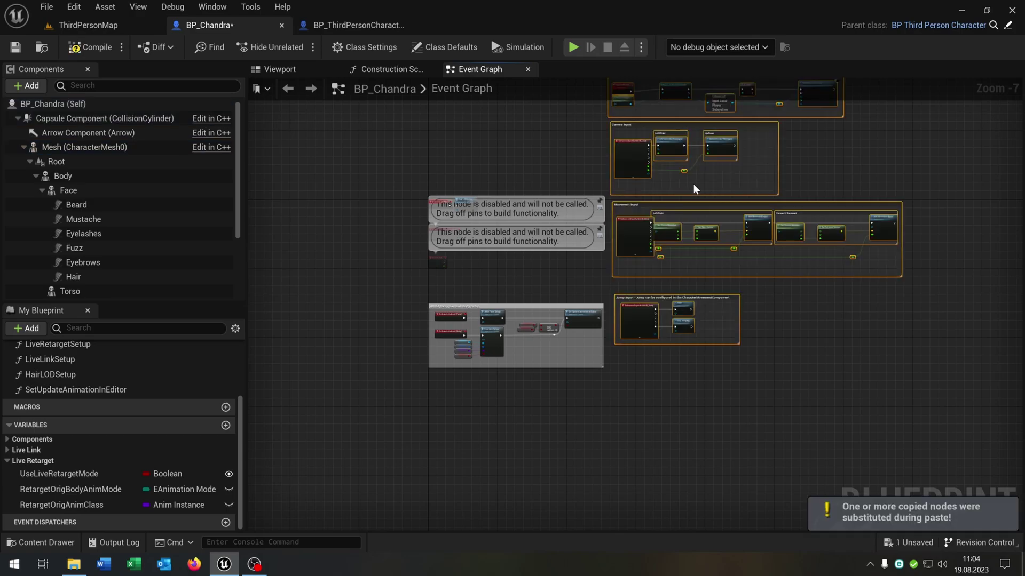
{"action": "left_click_drag", "start_coordinate": [629, 121], "coordinate": [625, 230]}
- Delete the disabled Event ActorBeginOverlap and Event Tick nodes from BP_Chandra's Event Graph
{"action": "scroll", "coordinate": [458, 287], "scroll_direction": "up", "scroll_amount": 5}
{"action": "right_click_drag", "start_coordinate": [357, 257], "coordinate": [377, 351]}
{"action": "mouse_move", "coordinate": [377, 351]}
{"action": "left_mouse_down"}
{"action": "mouse_move", "coordinate": [500, 178]}
{"action": "mouse_move", "coordinate": [622, 200]}
{"action": "left_mouse_up"}
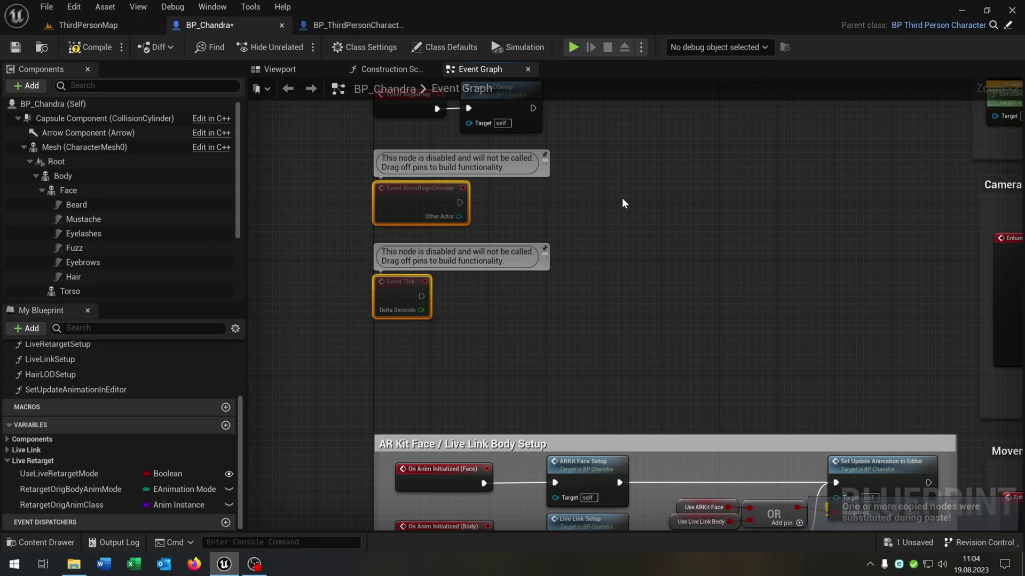
{"action": "key", "text": "Delete"}
- Delete the pasted CustomEvent node and connect Hair LODSetup's execution output to Cast To PlayerController instead
{"action": "right_click_drag", "start_coordinate": [625, 196], "coordinate": [537, 301]}
{"action": "left_click_drag", "start_coordinate": [300, 261], "coordinate": [787, 166]}
{"action": "right_click_drag", "start_coordinate": [708, 215], "coordinate": [488, 297]}
{"action": "scroll", "coordinate": [587, 267], "scroll_direction": "up", "scroll_amount": 2}
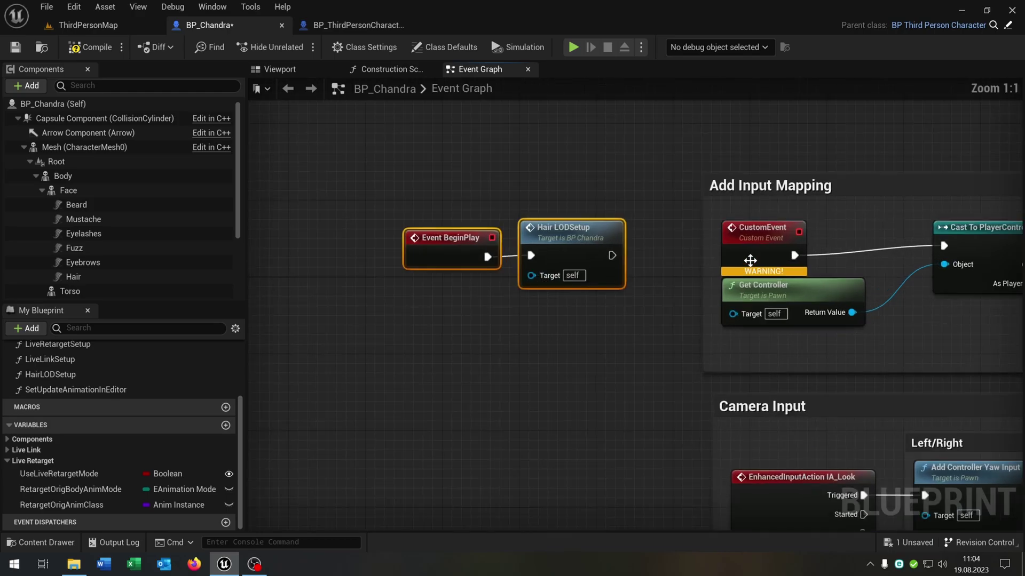
{"action": "right_click_drag", "start_coordinate": [747, 258], "coordinate": [571, 291]}
{"action": "left_click", "coordinate": [574, 289]}
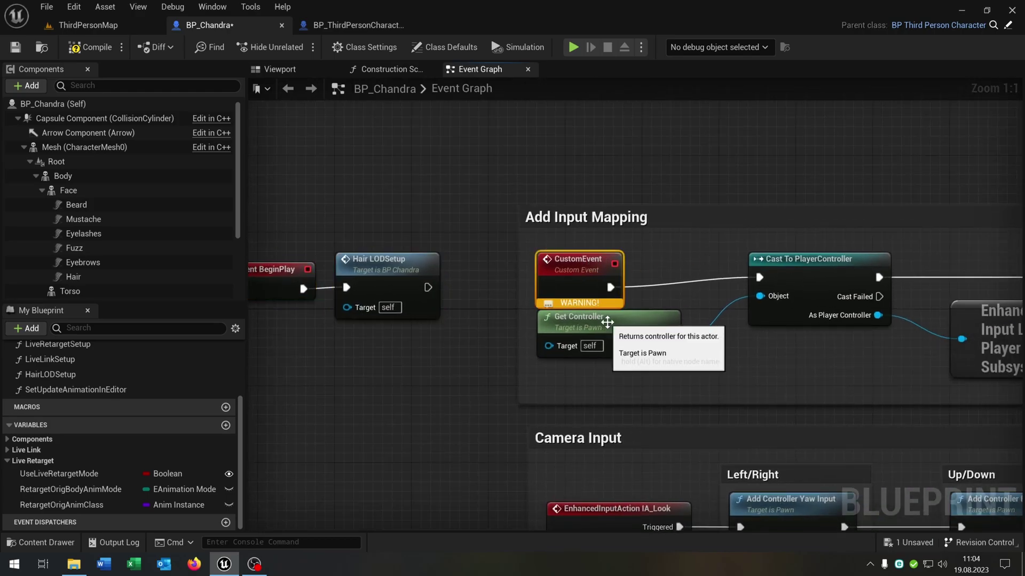
{"action": "key", "text": "Delete"}
{"action": "left_click_drag", "start_coordinate": [284, 219], "coordinate": [758, 278]}
- Move Get Controller below Hair LODSetup and adjust the Add Input Mapping comment box so it encloses Event BeginPlay and Hair LODSetup
{"action": "left_click_drag", "start_coordinate": [571, 320], "coordinate": [571, 340]}
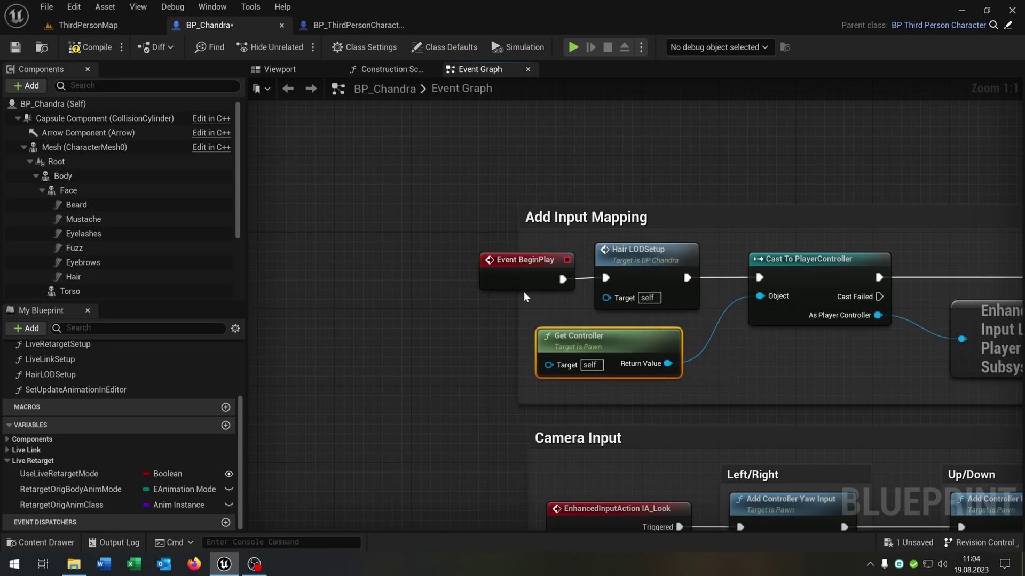
{"action": "left_click_drag", "start_coordinate": [519, 304], "coordinate": [470, 304]}
{"action": "left_click_drag", "start_coordinate": [610, 219], "coordinate": [678, 218]}
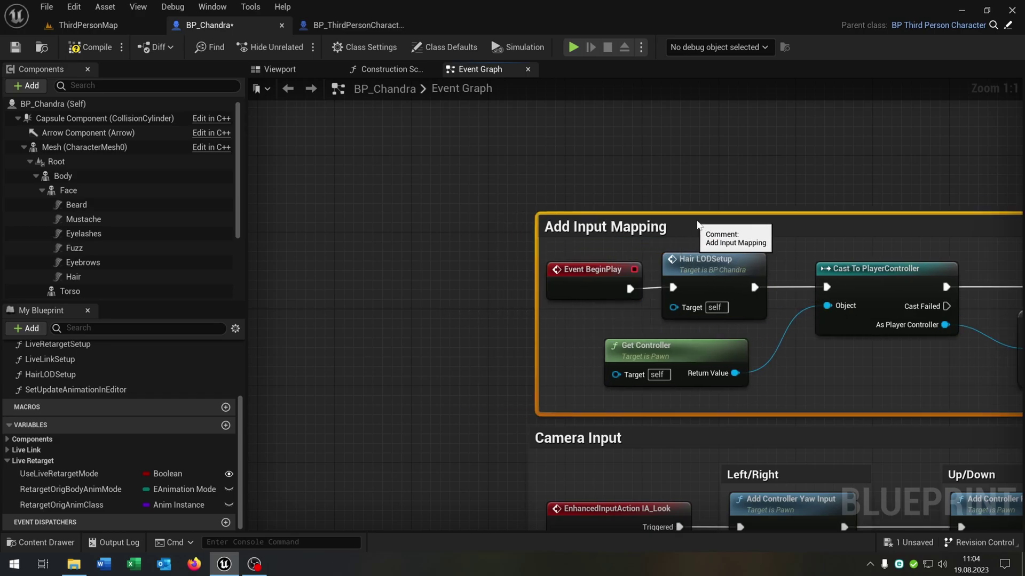
{"action": "left_click", "coordinate": [448, 229]}
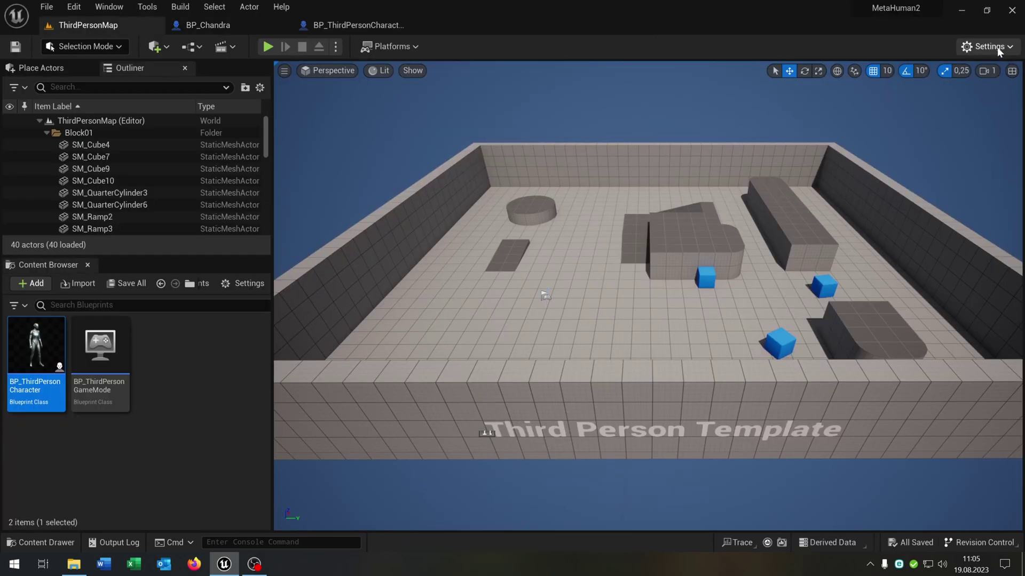
- Set the selected game mode's Default Pawn Class to BP_Chandra in the project's Maps & Modes settings
{"action": "left_click", "coordinate": [984, 46]}
{"action": "left_click", "coordinate": [902, 96]}
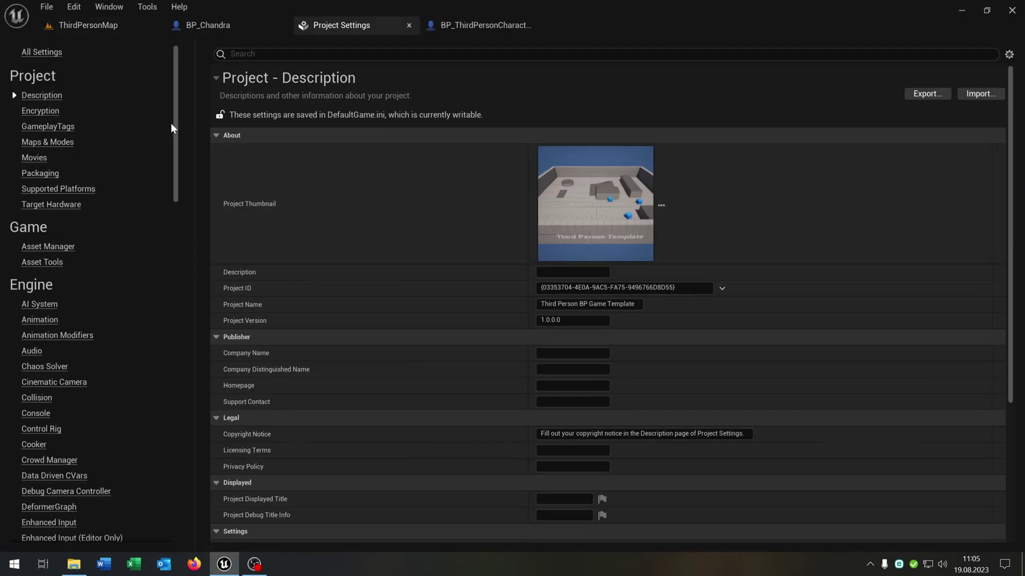
{"action": "left_click", "coordinate": [56, 145]}
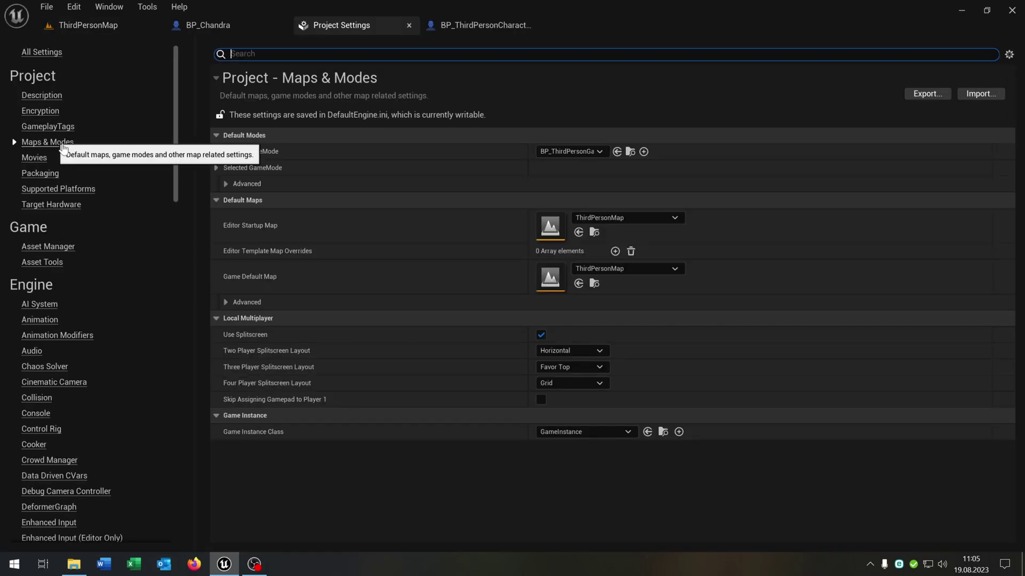
{"action": "left_click", "coordinate": [214, 167]}
{"action": "left_click", "coordinate": [575, 184]}
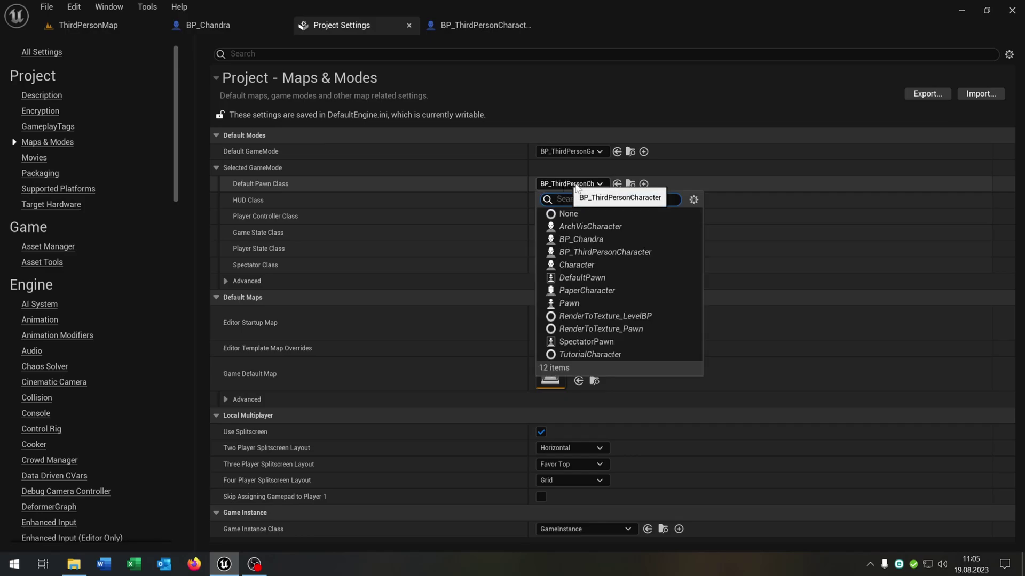
{"action": "left_click", "coordinate": [584, 240]}
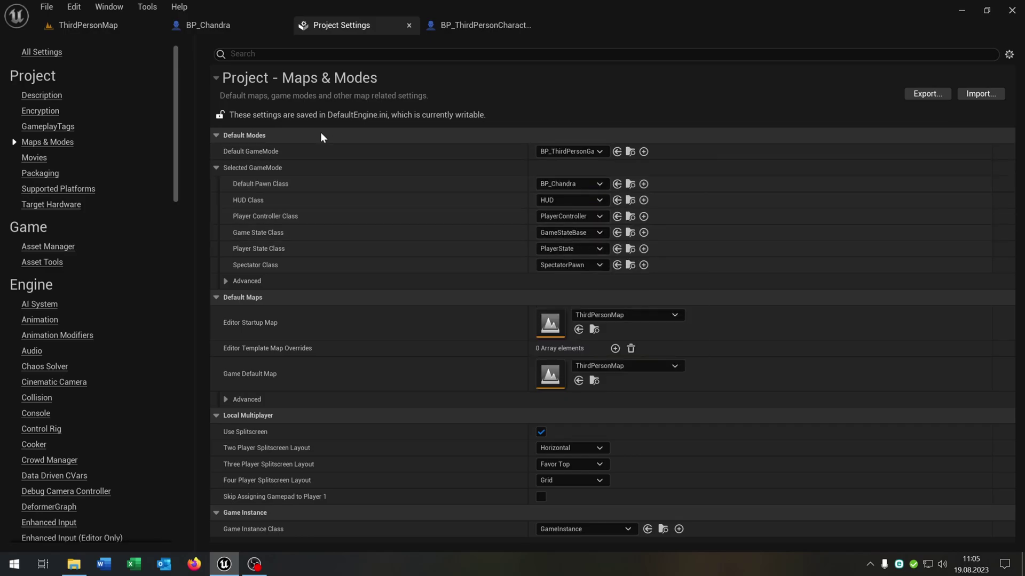
- Play ThirdPersonMap in the editor and run the character around the level to test its movement and animation
{"action": "left_click", "coordinate": [88, 25]}
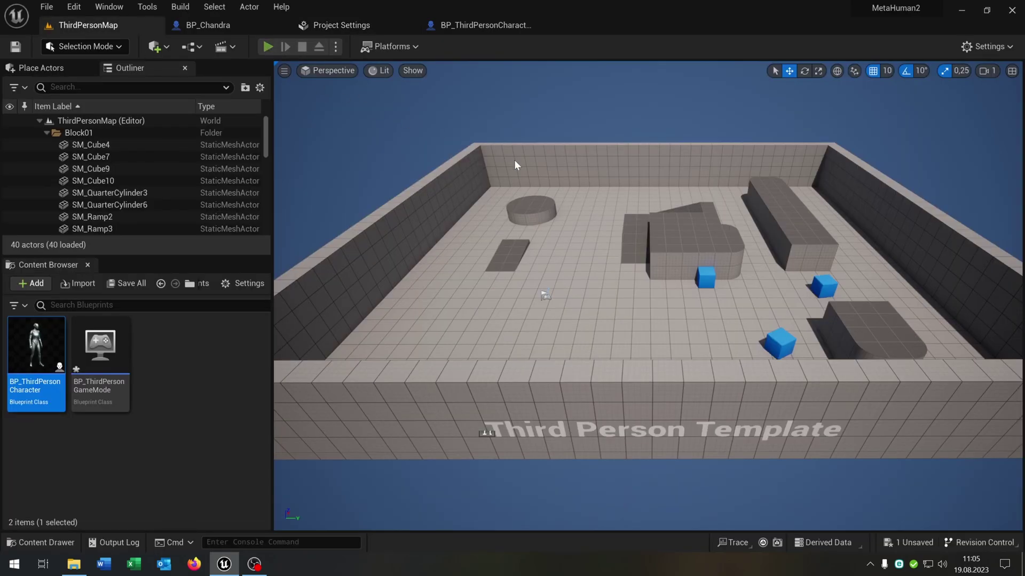
{"action": "key", "text": "alt+p"}
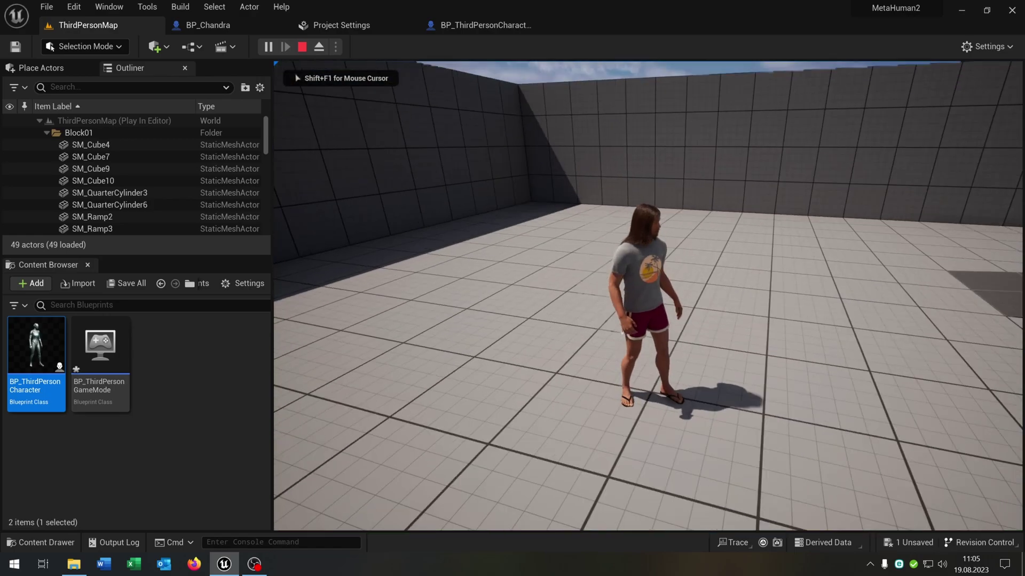
{"action": "key", "text": "w"}
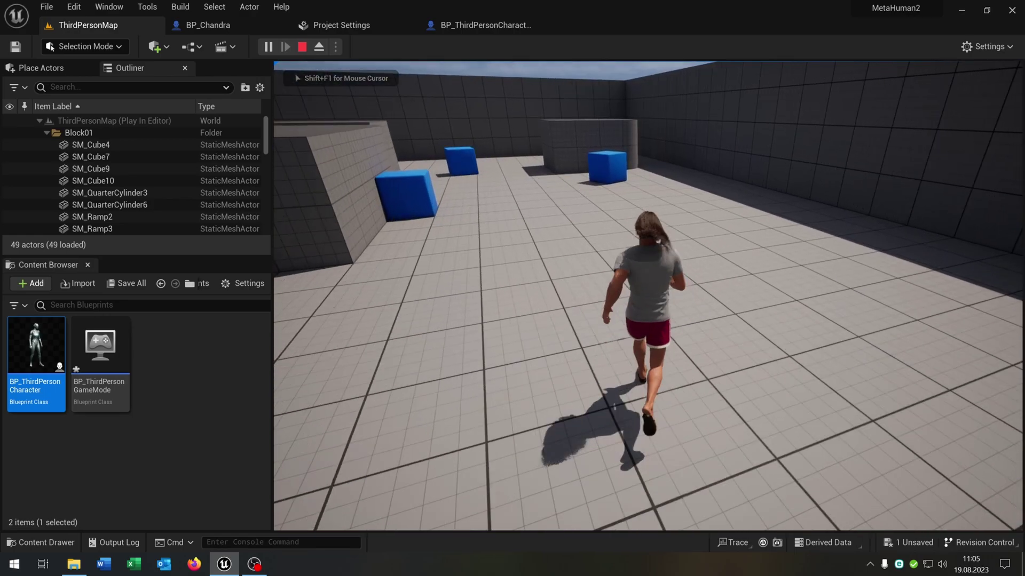
{"action": "key", "text": "w"}
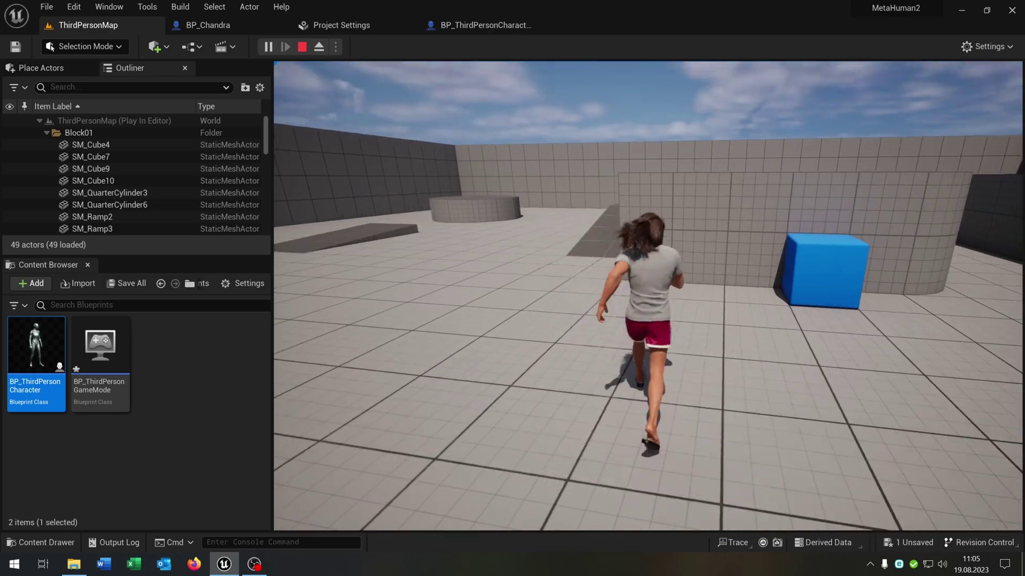
{"action": "key", "text": "a"}
{"action": "key", "text": "s"}
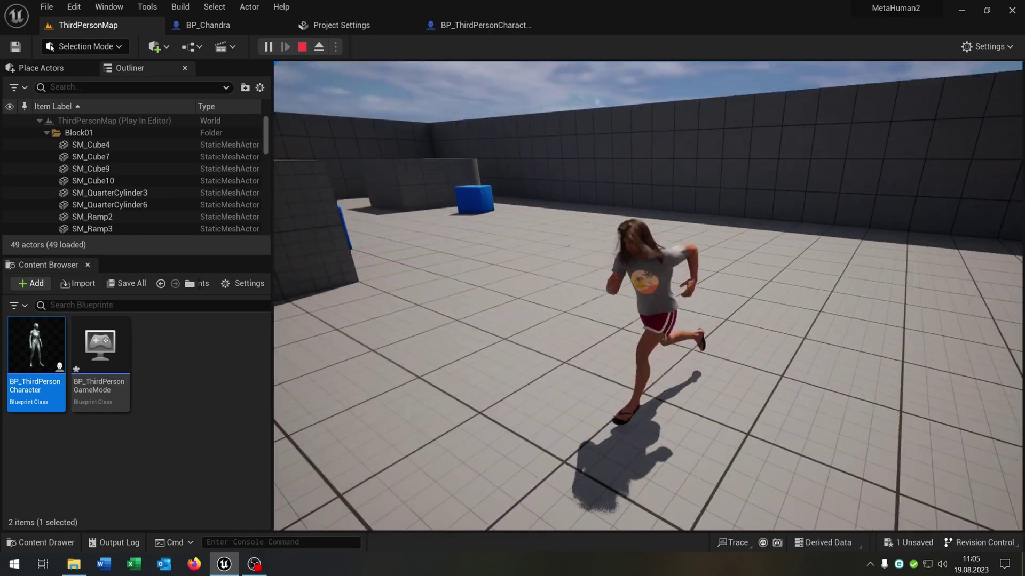
{"action": "key", "text": "s"}
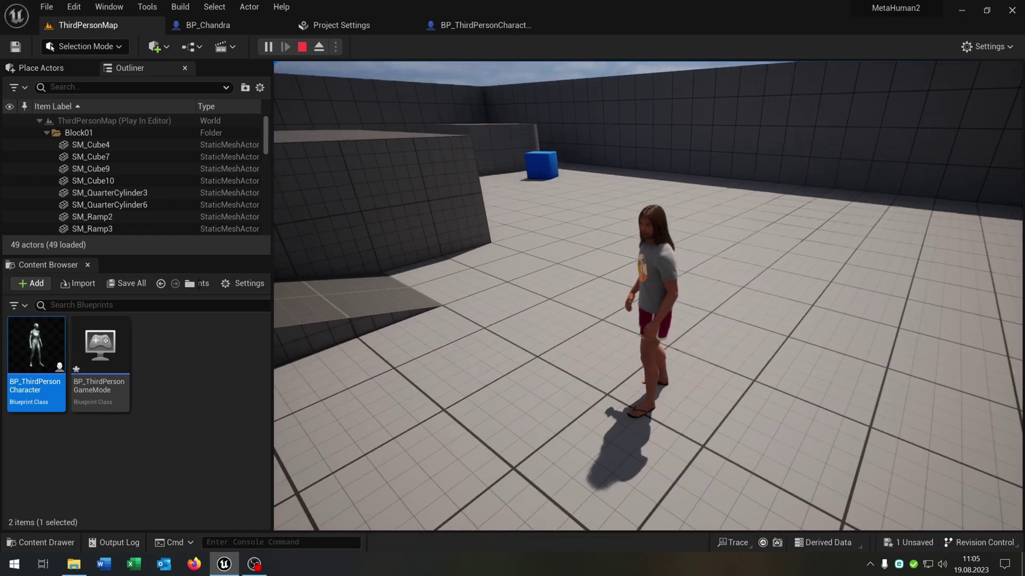